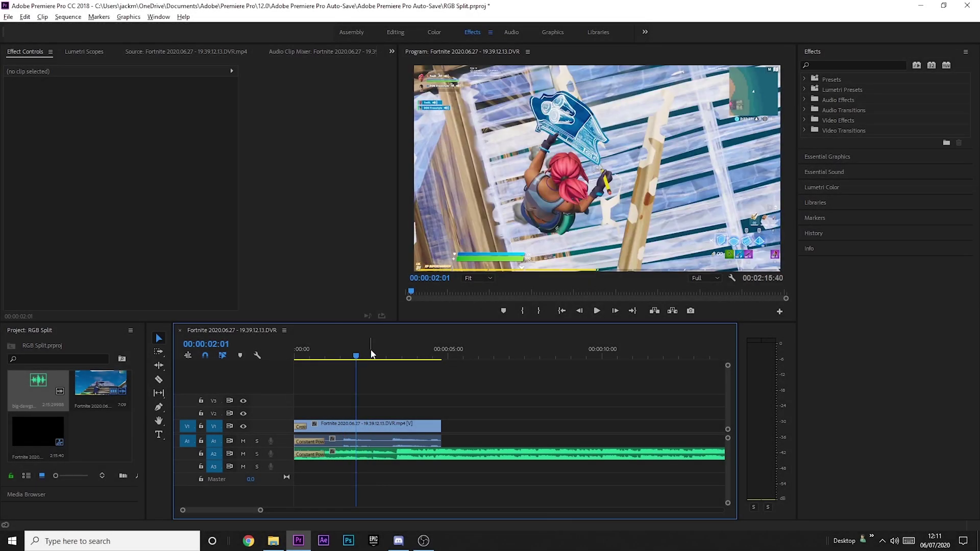
# - Search the Effects panel for s_timewarp and drop S_TimeWarpRGB onto the V1 Fortnite clip
pyautogui.moveTo(372, 354)
pyautogui.mouseDown()
pyautogui.moveTo(390, 356)
pyautogui.moveTo(357, 361)
pyautogui.mouseUp()
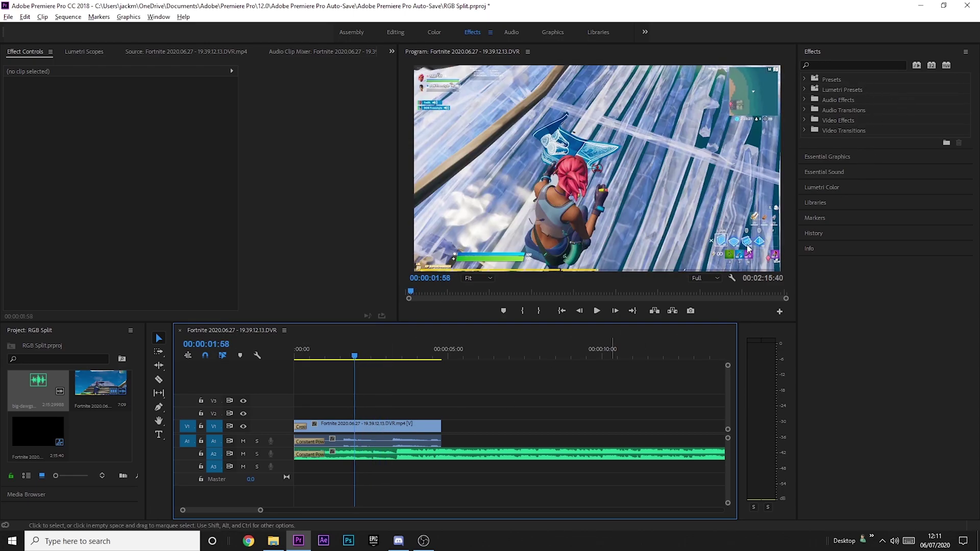
pyautogui.click(841, 64)
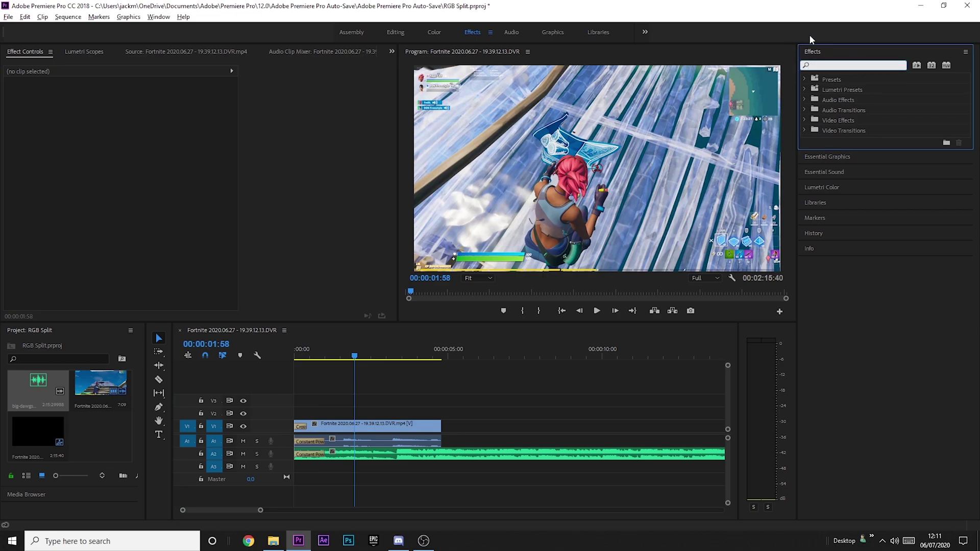
pyautogui.write('s_timewarp')
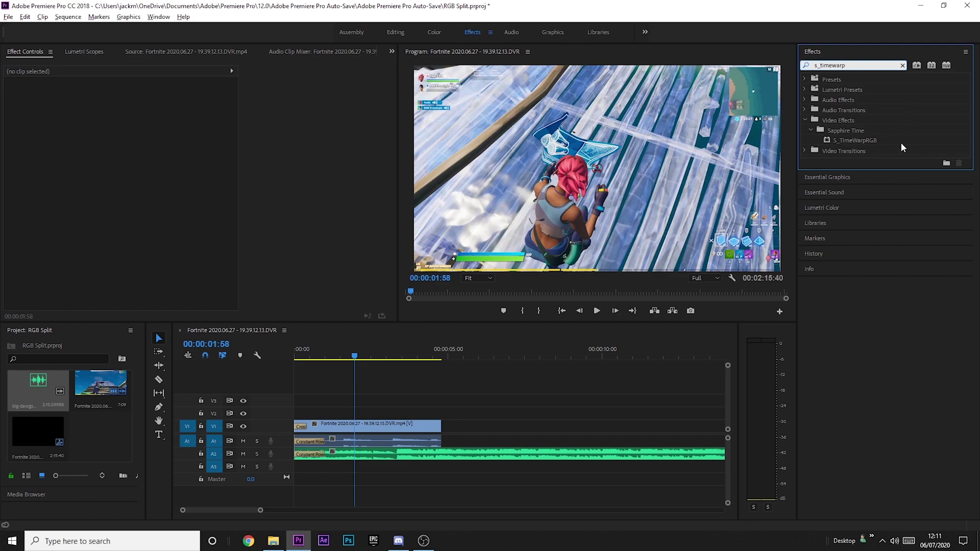
pyautogui.click(843, 136)
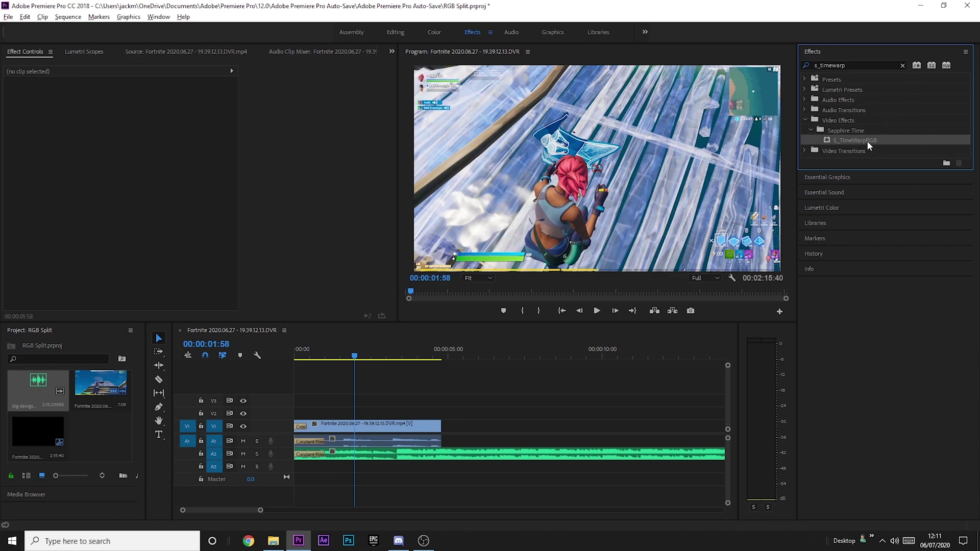
pyautogui.moveTo(868, 141); pyautogui.dragTo(360, 430)
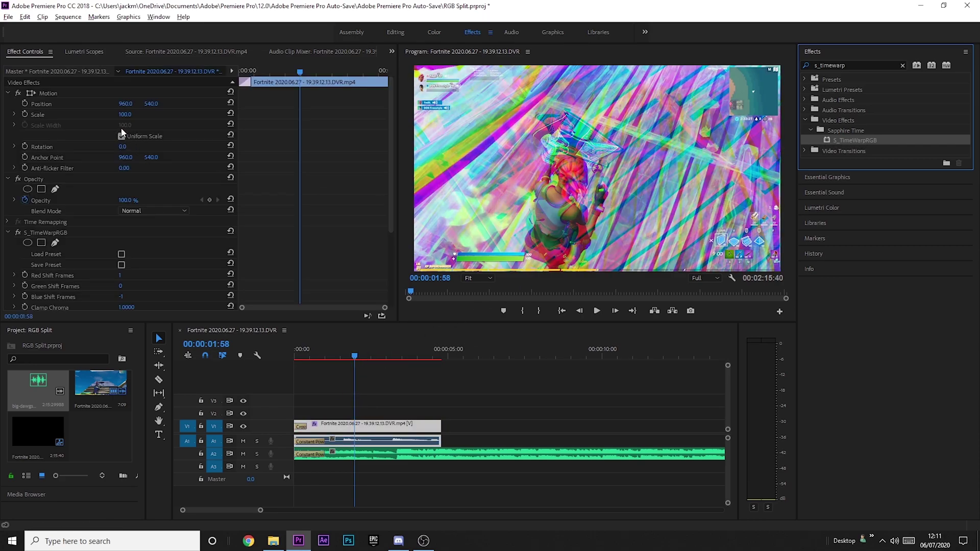
pyautogui.scroll(-1, 164, 227)
# - Position the playhead at exactly 00:00:03:20 in the Fortnite clip
pyautogui.click(358, 355)
pyautogui.moveTo(359, 356); pyautogui.dragTo(398, 356)
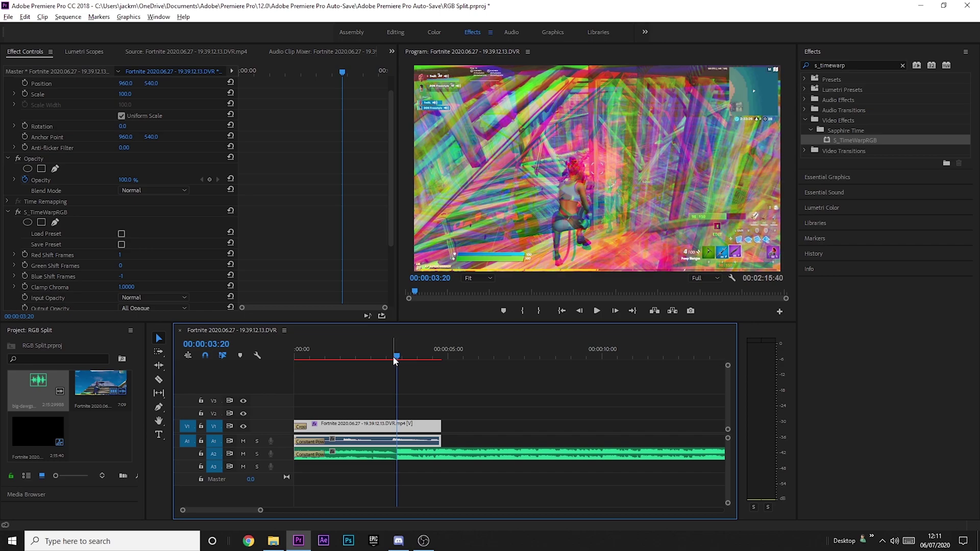
pyautogui.click(396, 356)
pyautogui.press('Left')
pyautogui.press('Right')
pyautogui.scroll(-1, 23, 230)
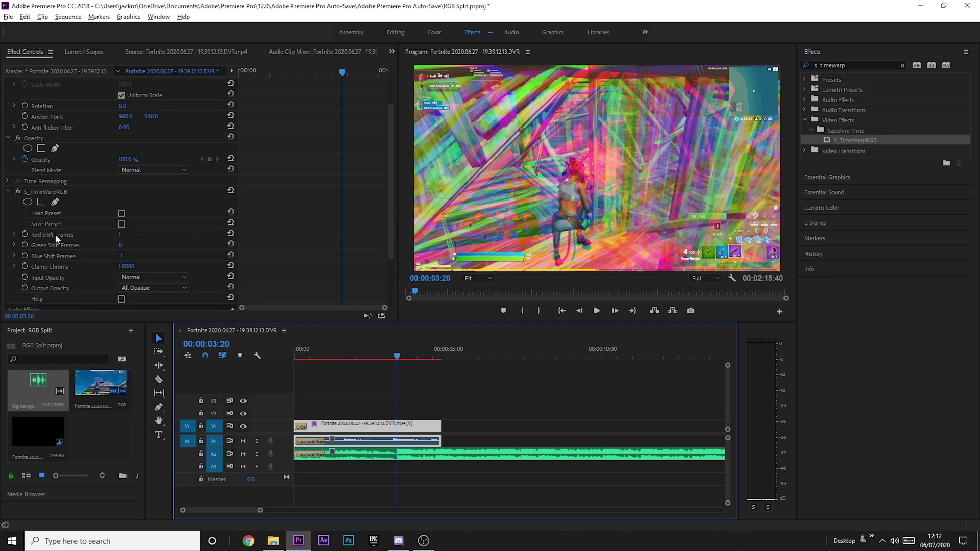
# - Set S_TimeWarpRGB Red Shift Frames and Blue Shift Frames to 0
pyautogui.click(123, 234)
pyautogui.write('0')
pyautogui.press('Return')
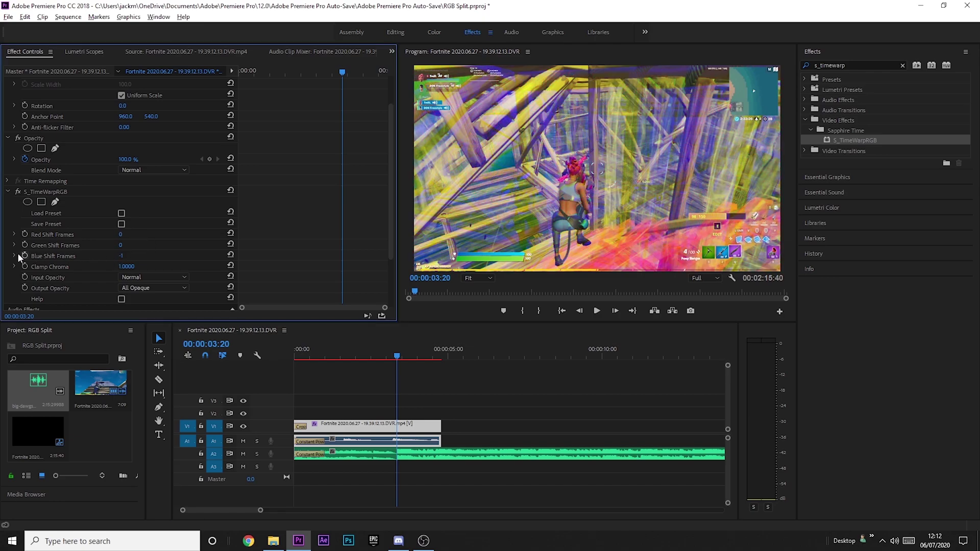
pyautogui.click(121, 256)
pyautogui.write('0')
pyautogui.press('Return')
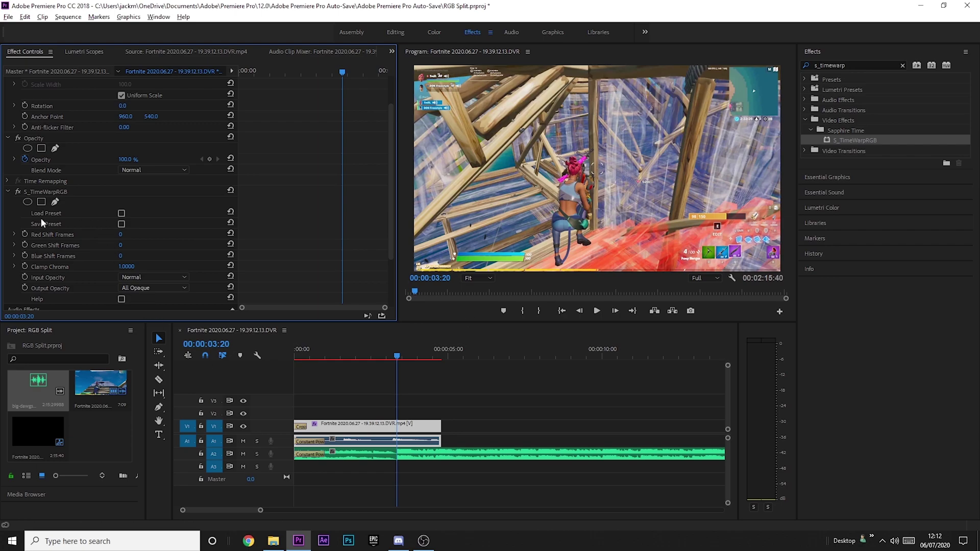
# - Keyframe Red and Blue Shift at 03:20, then set them to 1 and -1 at 03:21
pyautogui.click(25, 233)
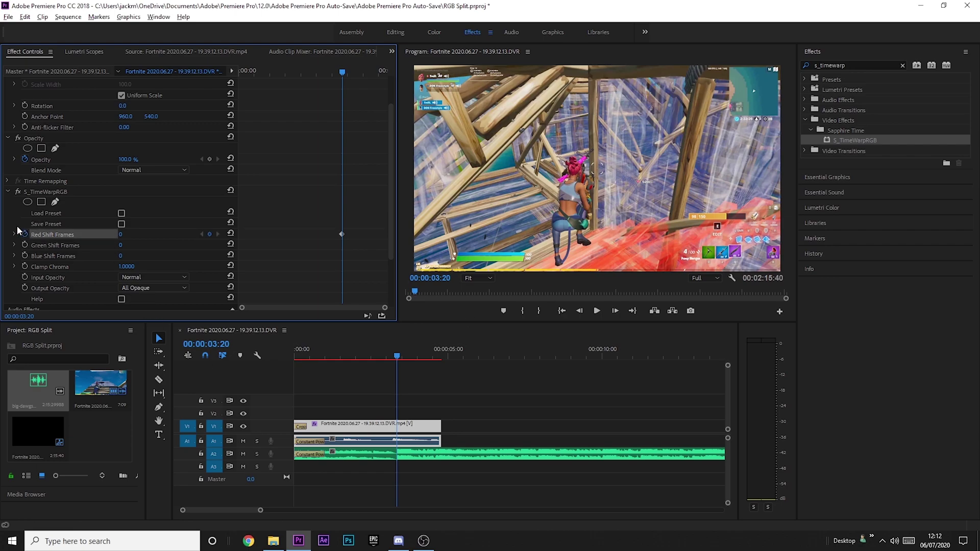
pyautogui.click(25, 256)
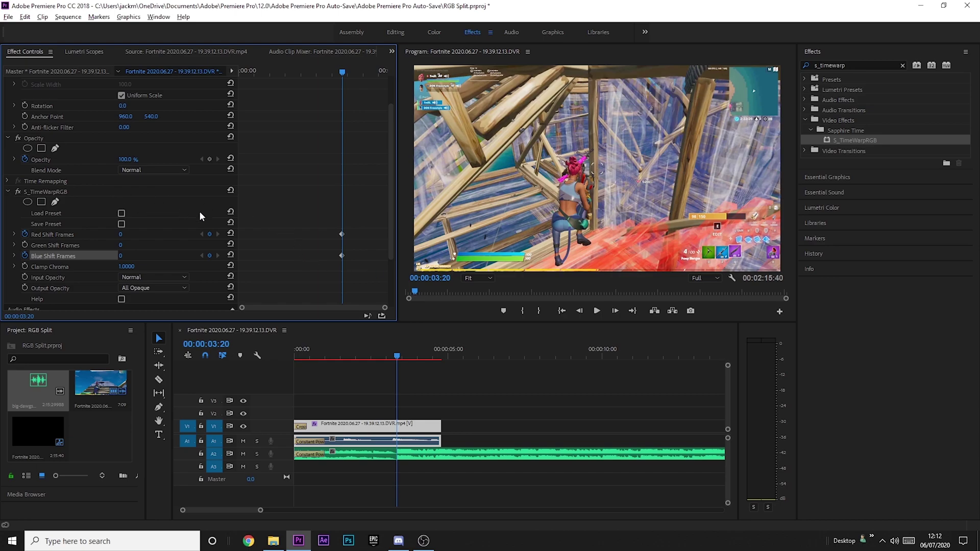
pyautogui.press('Right')
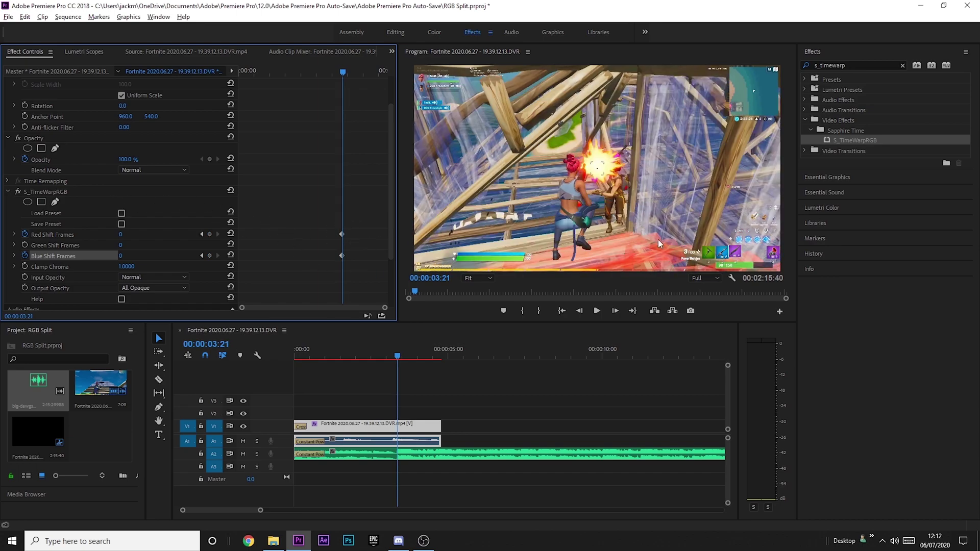
pyautogui.click(121, 234)
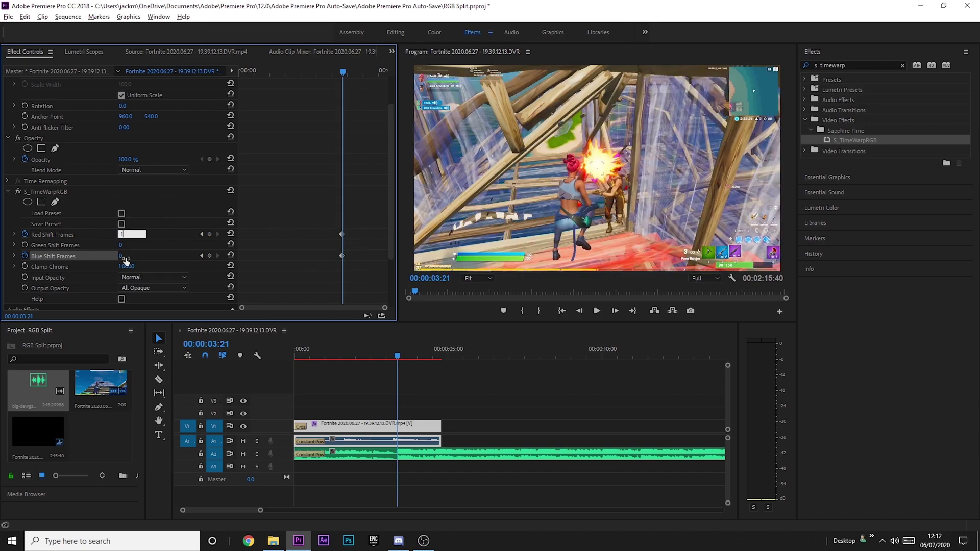
pyautogui.click(123, 256)
pyautogui.write('-1')
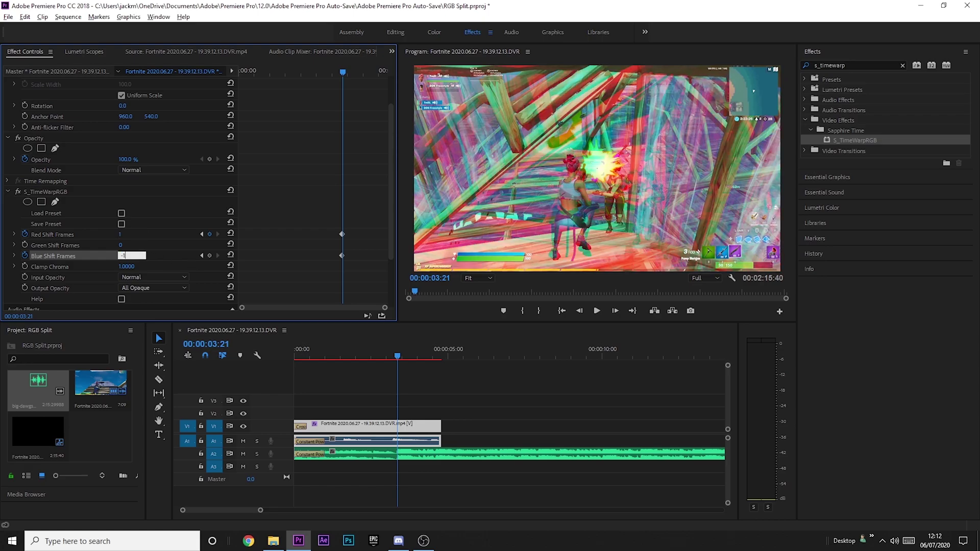
# - Play the sequence from the start to preview the colour-split transition
pyautogui.click(304, 73)
pyautogui.click(249, 74)
pyautogui.press('space')
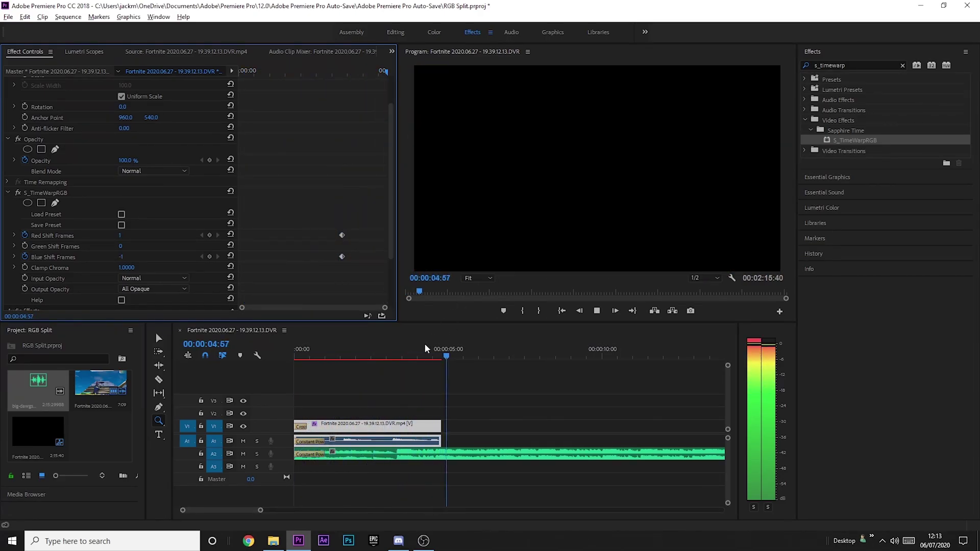
# - Scrub back to about 00:00:03:19 and collapse the S_TimeWarpRGB controls
pyautogui.moveTo(421, 354); pyautogui.dragTo(397, 361)
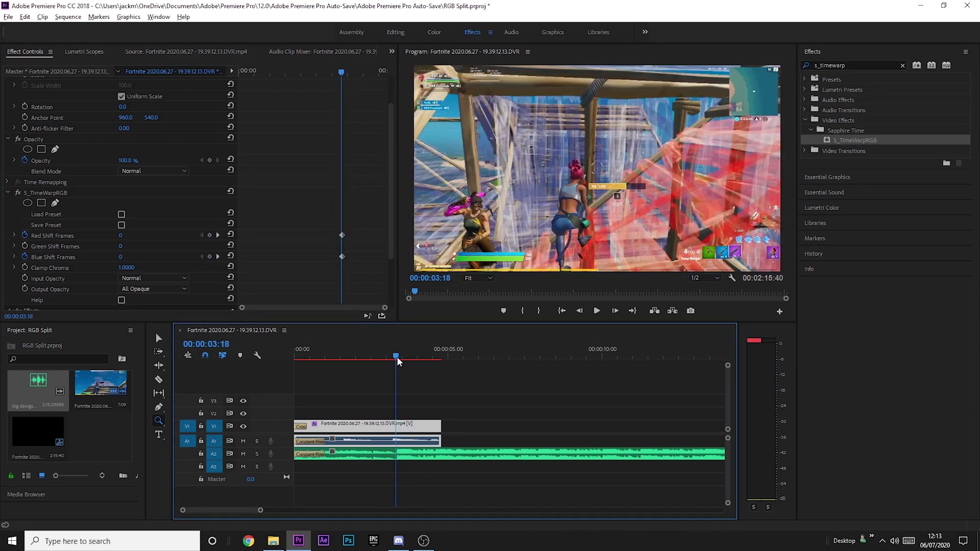
pyautogui.click(9, 193)
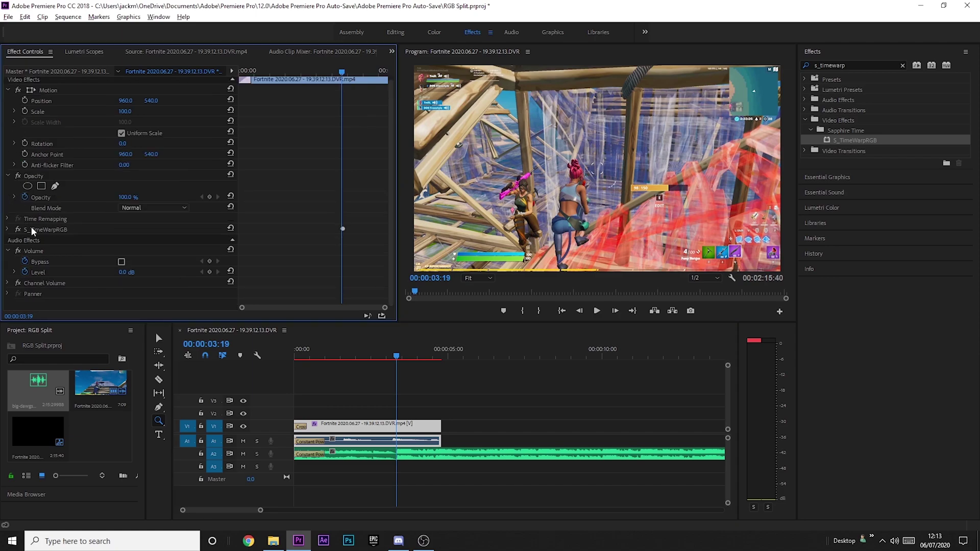
# - Add S_Shake to the Fortnite clip and keyframe Amplitude from 0 up to about 0.485 near 3 seconds
pyautogui.click(902, 65)
pyautogui.write('s_shake')
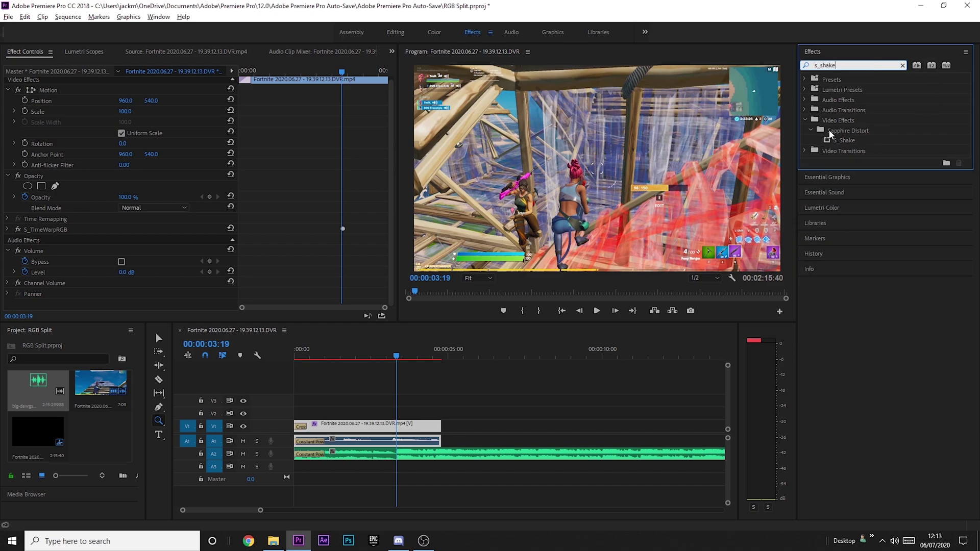
pyautogui.moveTo(842, 141)
pyautogui.mouseDown()
pyautogui.moveTo(315, 393)
pyautogui.moveTo(399, 425)
pyautogui.mouseUp()
pyautogui.scroll(-2, 270, 135)
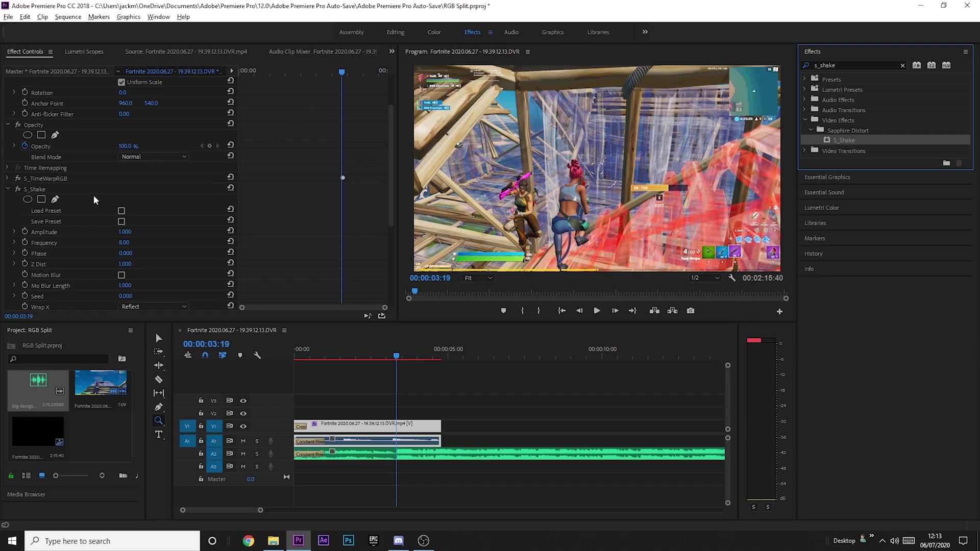
pyautogui.scroll(-1, 95, 201)
pyautogui.moveTo(125, 212); pyautogui.dragTo(114, 211)
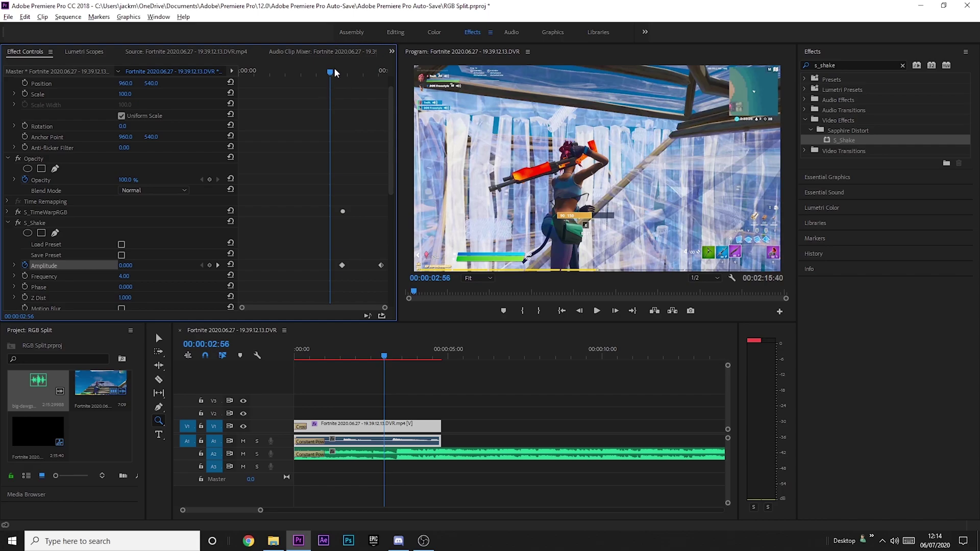
pyautogui.moveTo(335, 70); pyautogui.dragTo(354, 77)
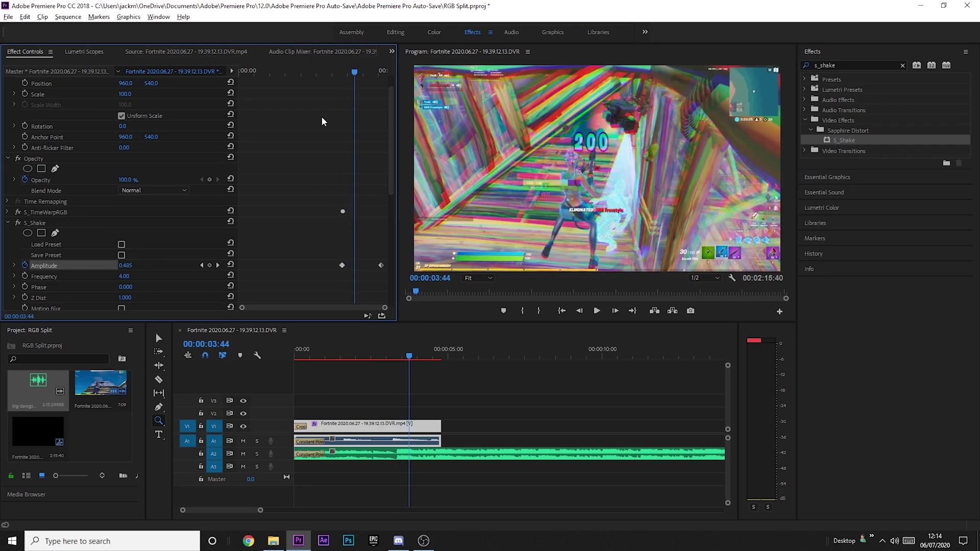
# - Collapse S_Shake and cut the S_TimeWarpRGB effect off the Fortnite clip
pyautogui.click(9, 223)
pyautogui.click(57, 219)
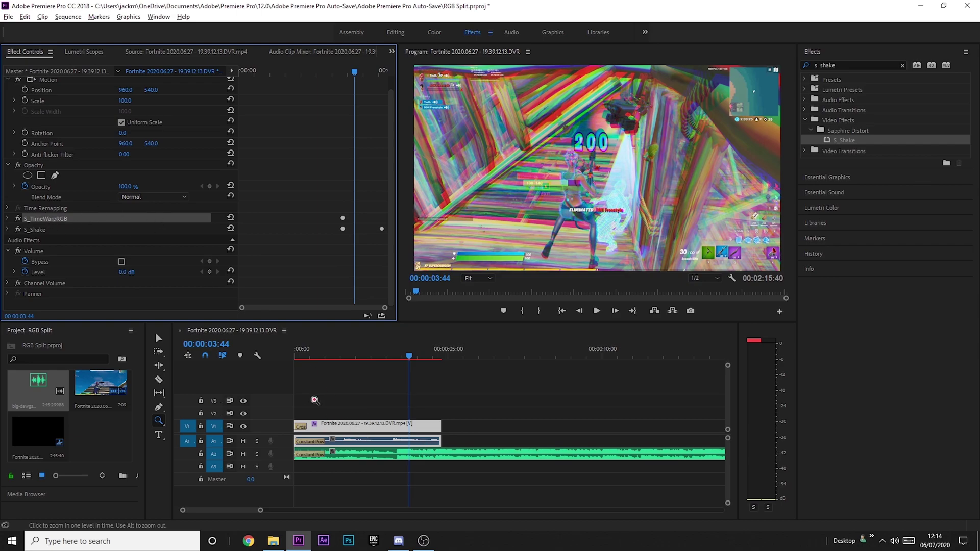
pyautogui.press('Delete')
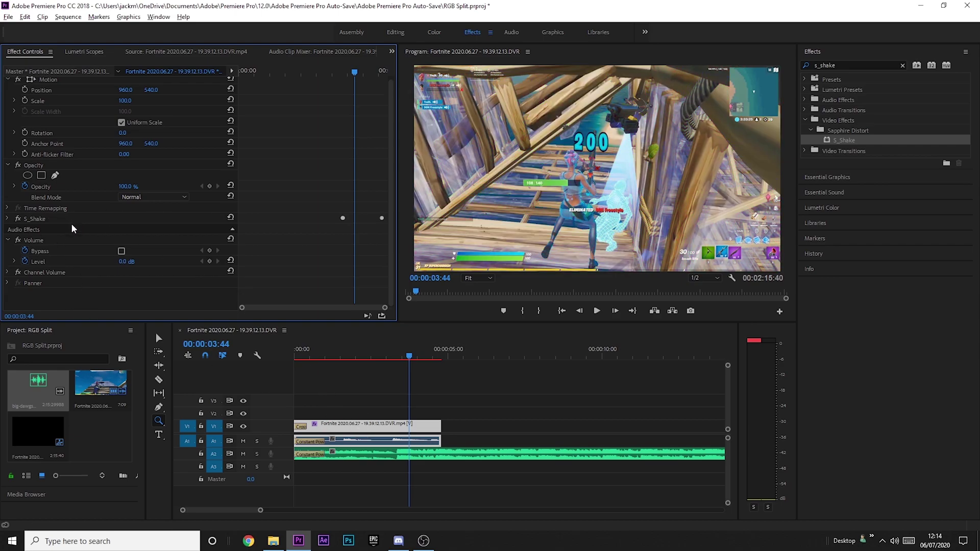
# - Nest the Fortnite clip into Nested Sequence 01 and select the nested clip
pyautogui.press('v')
pyautogui.rightClick(367, 424)
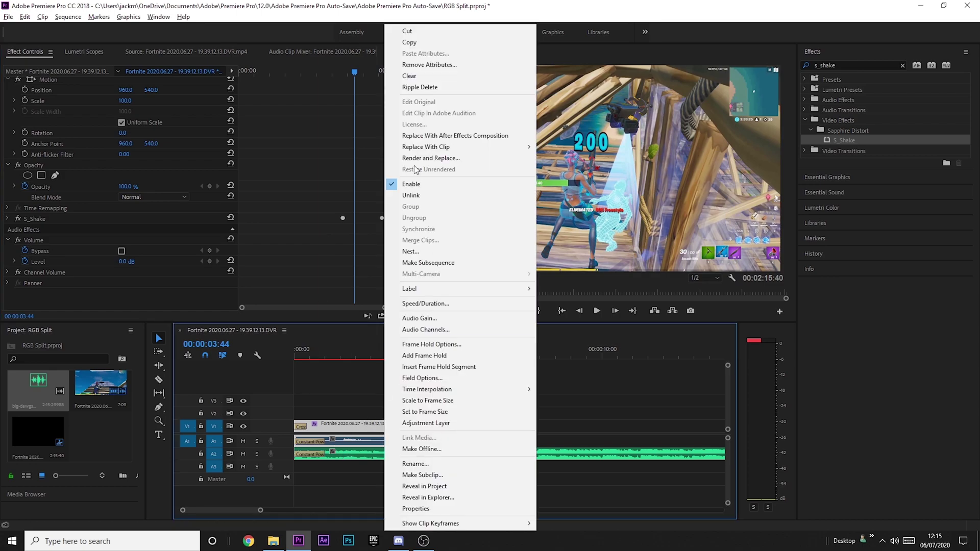
pyautogui.click(424, 252)
pyautogui.click(566, 328)
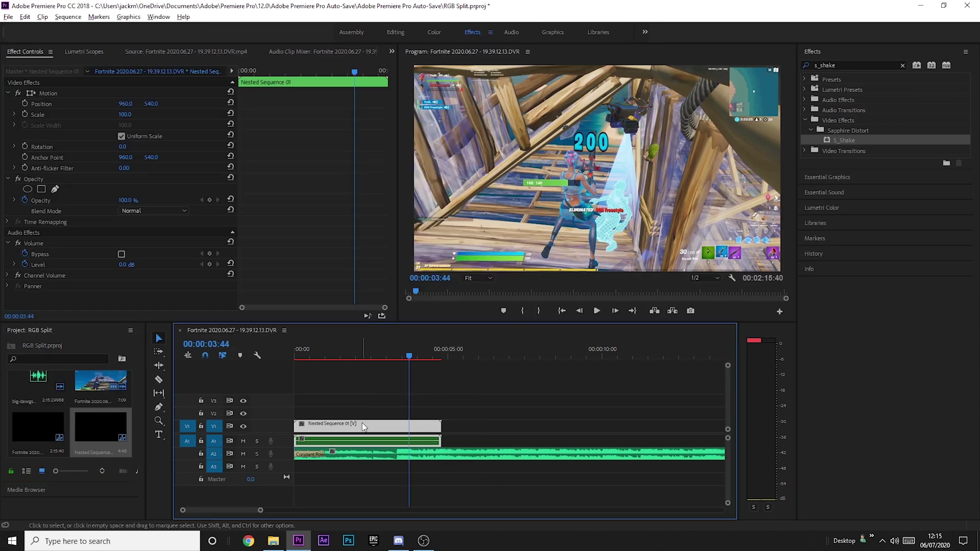
pyautogui.moveTo(375, 353); pyautogui.dragTo(383, 353)
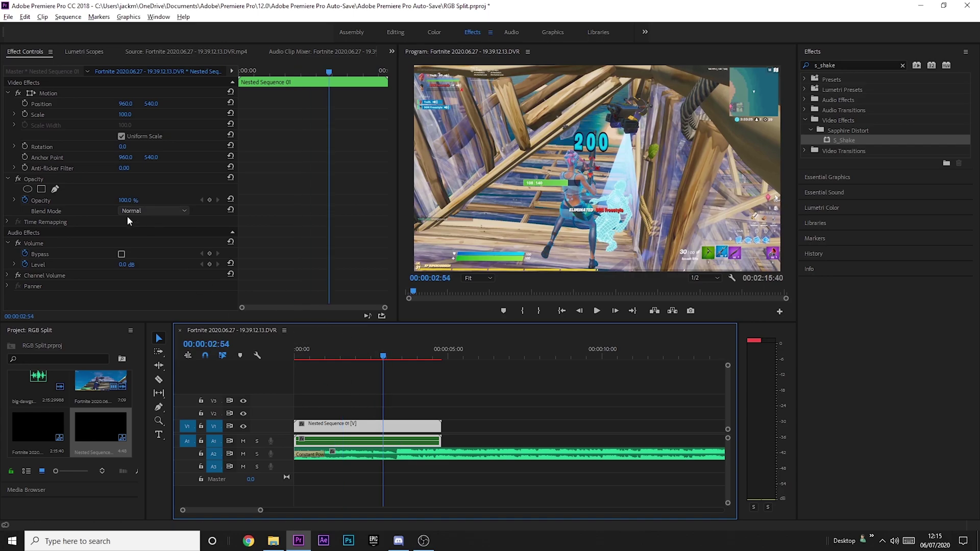
pyautogui.click(119, 305)
# - Paste S_TimeWarpRGB onto the nested clip and raise Red Shift Frames to 16
pyautogui.hotkey('ctrl', 'v')
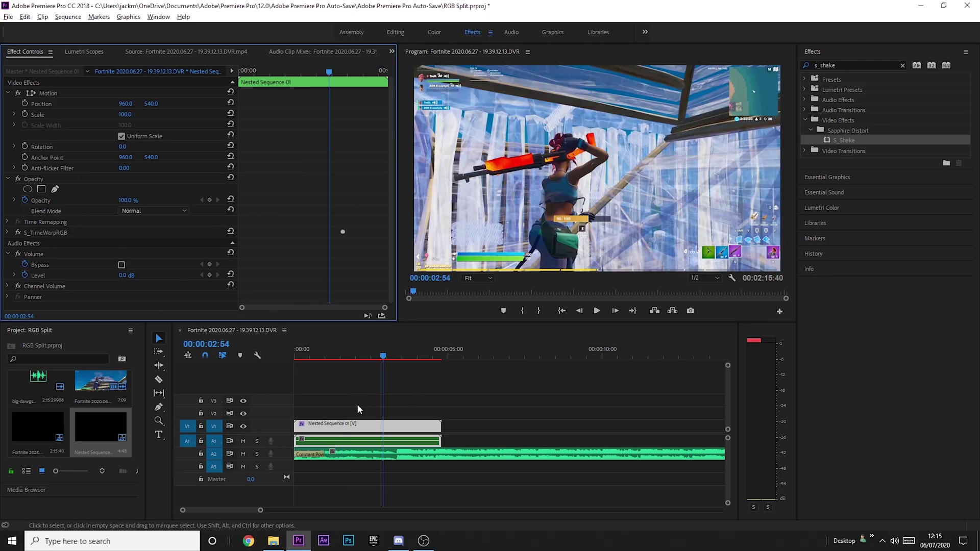
pyautogui.moveTo(383, 358)
pyautogui.mouseDown()
pyautogui.moveTo(371, 360)
pyautogui.moveTo(423, 367)
pyautogui.moveTo(402, 362)
pyautogui.moveTo(409, 367)
pyautogui.mouseUp()
pyautogui.scroll(-1, 107, 269)
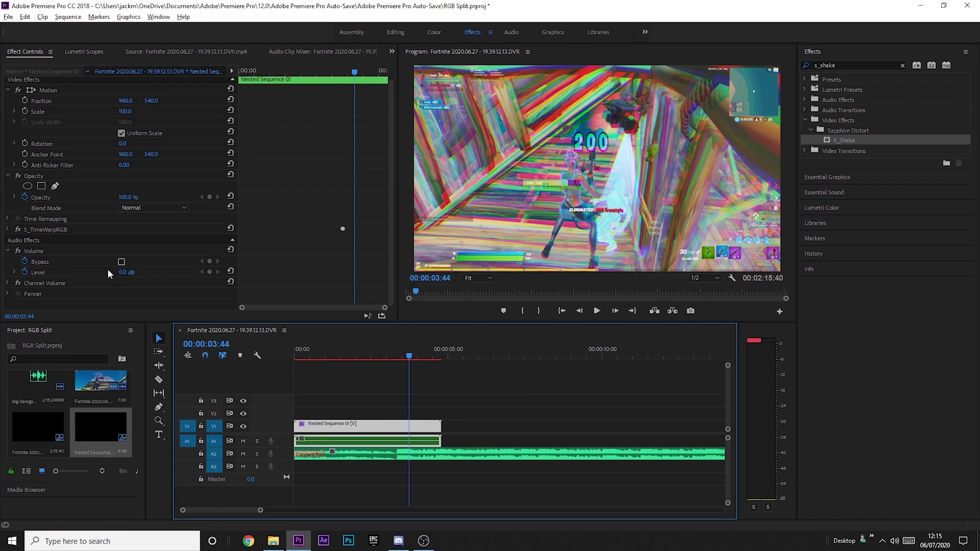
pyautogui.click(9, 229)
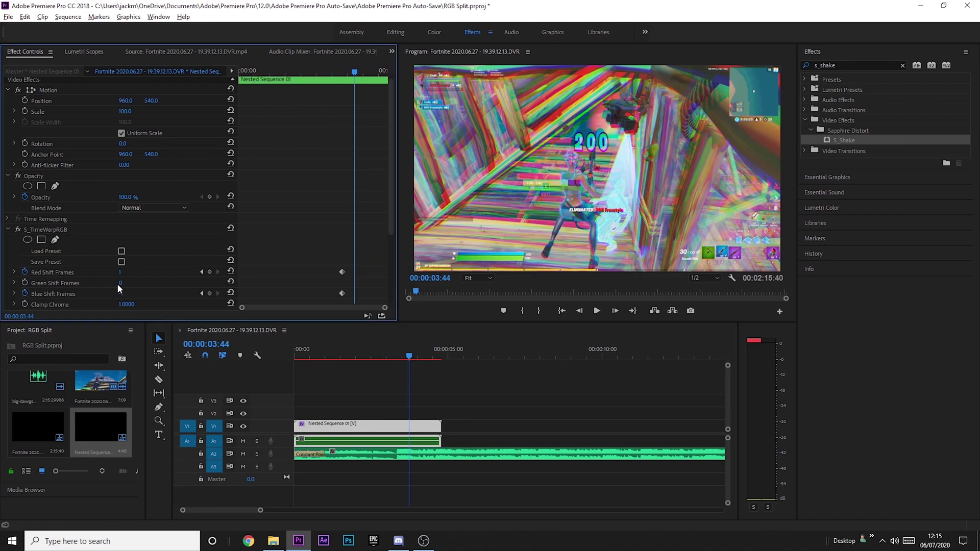
pyautogui.moveTo(120, 272); pyautogui.dragTo(138, 276)
# - Set Red Shift Frames to 2 at the 03:21 keyframe, then play from the start
pyautogui.moveTo(415, 357)
pyautogui.mouseDown()
pyautogui.moveTo(402, 354)
pyautogui.moveTo(413, 356)
pyautogui.mouseUp()
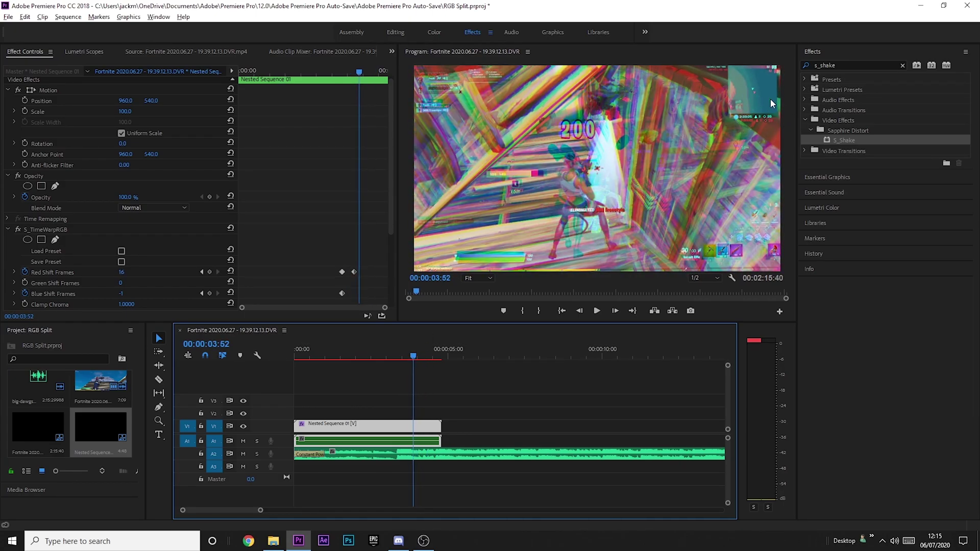
pyautogui.moveTo(412, 356); pyautogui.dragTo(412, 356)
pyautogui.click(123, 272)
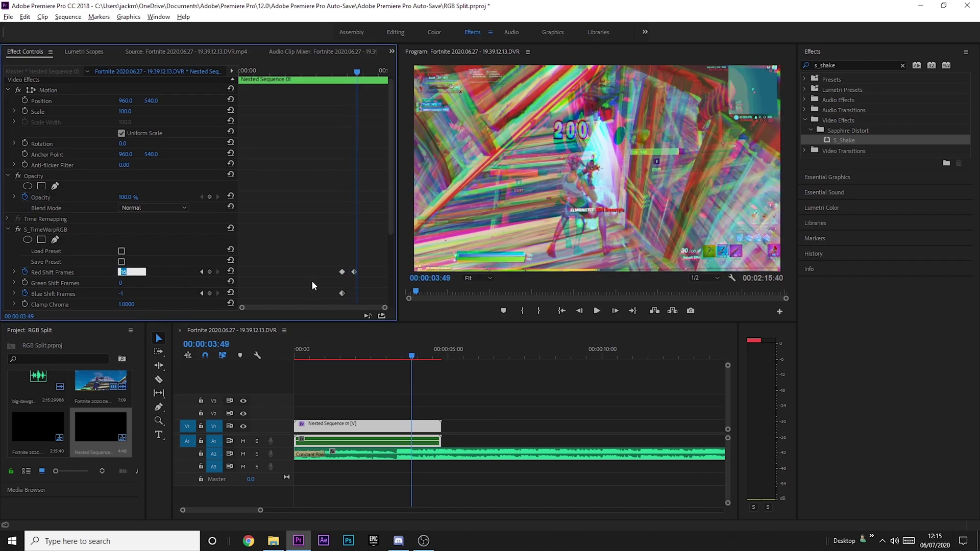
pyautogui.click(342, 73)
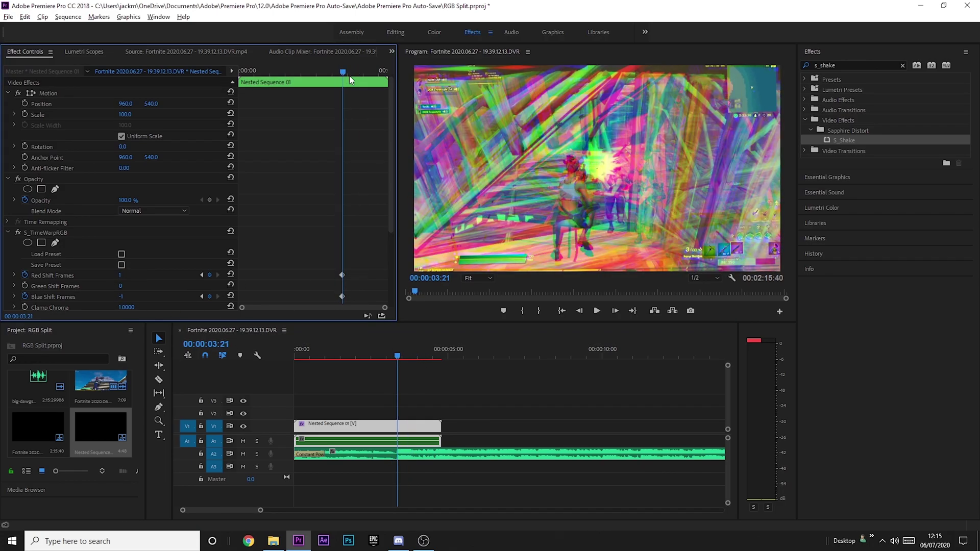
pyautogui.write('2')
pyautogui.press('Tab')
pyautogui.press('Tab')
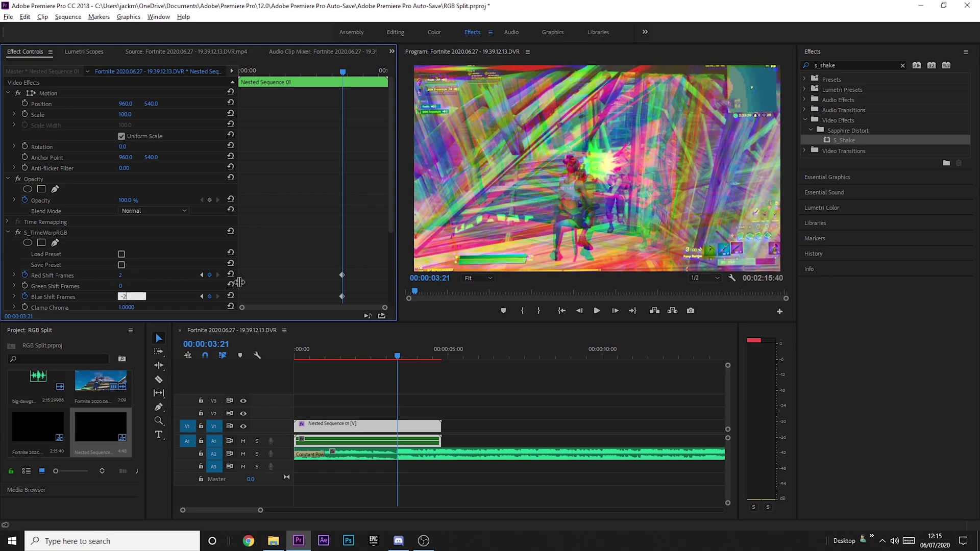
pyautogui.press('Return')
pyautogui.press('Home')
pyautogui.press('space')
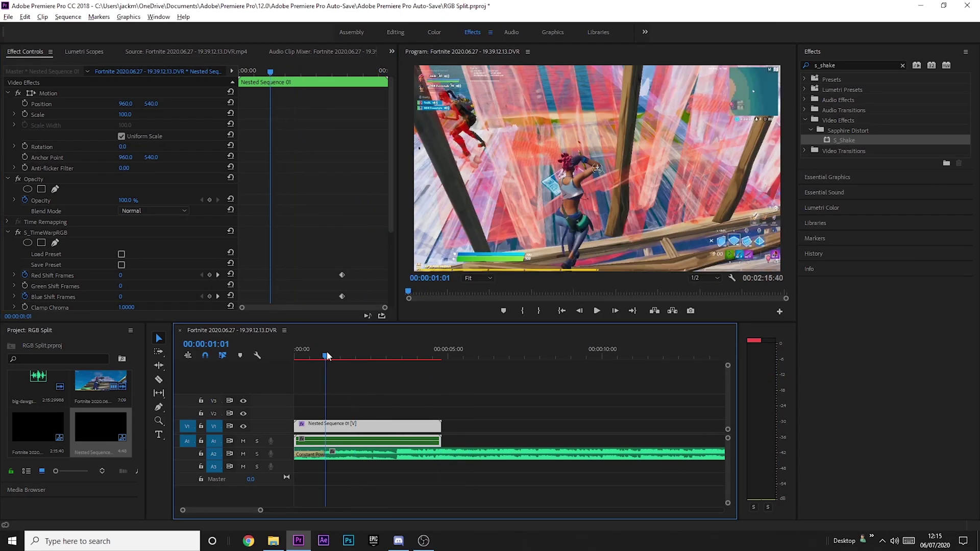
pyautogui.moveTo(327, 351)
pyautogui.mouseDown()
pyautogui.moveTo(289, 350)
pyautogui.moveTo(414, 364)
pyautogui.moveTo(370, 364)
pyautogui.mouseUp()
pyautogui.press('space')
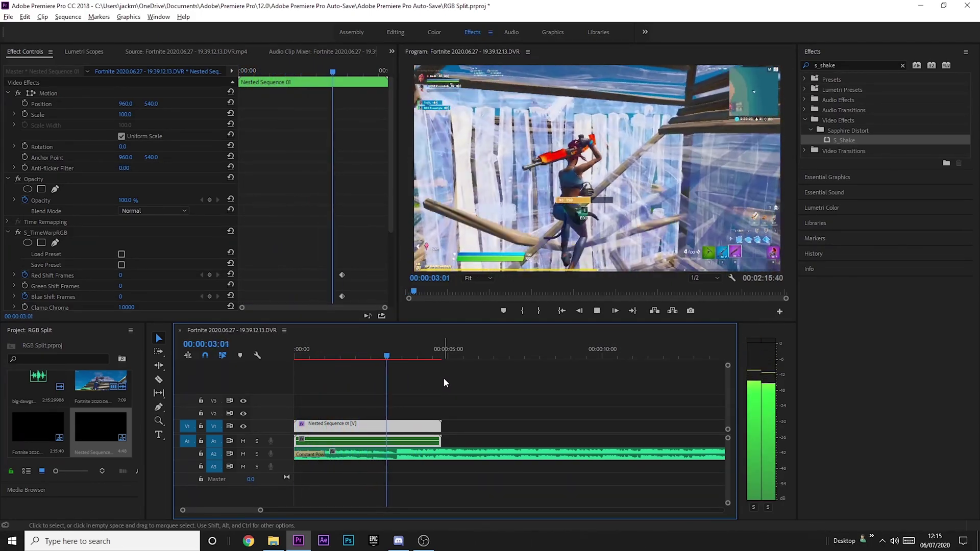
pyautogui.click(394, 355)
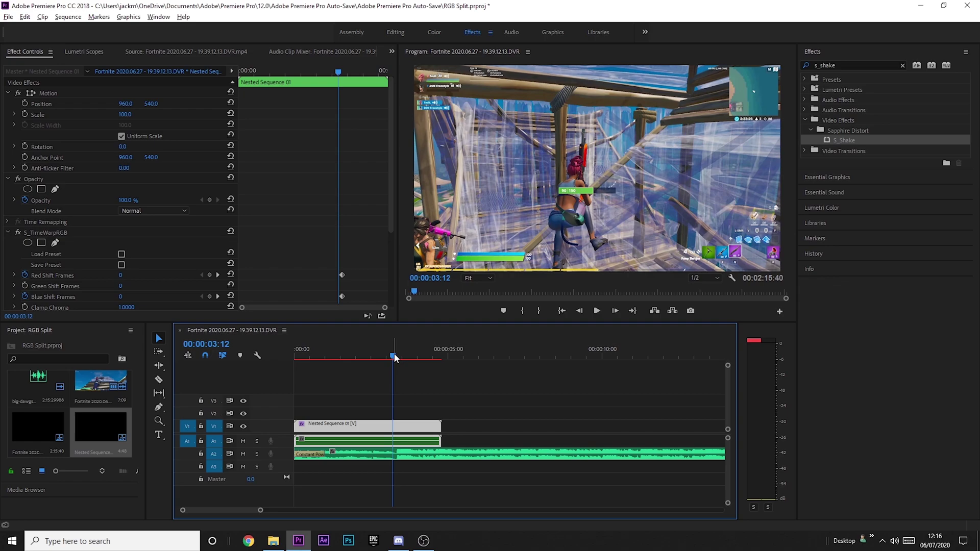
pyautogui.moveTo(394, 357); pyautogui.dragTo(386, 354)
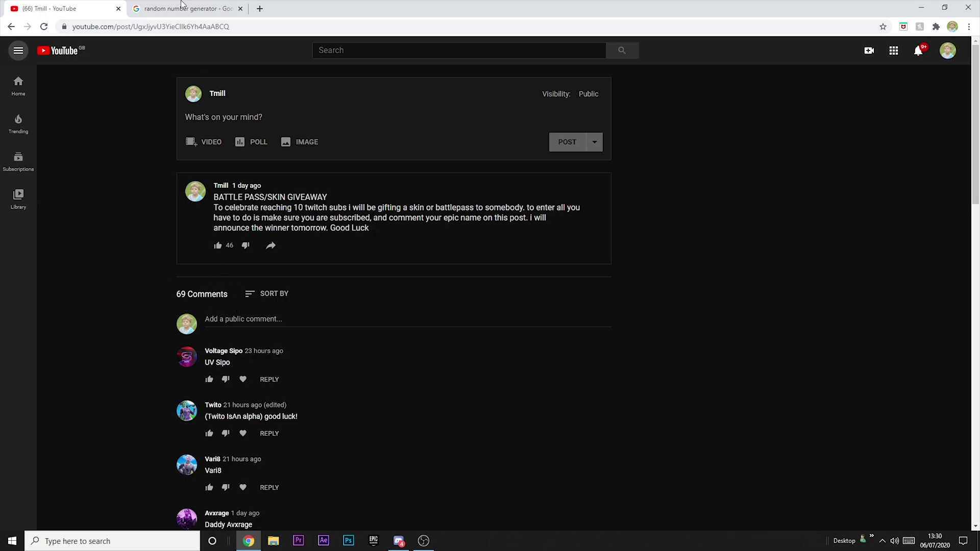
# - Generate a Google random number from 1 to 69 (58) and return to the giveaway comments
pyautogui.click(182, 8)
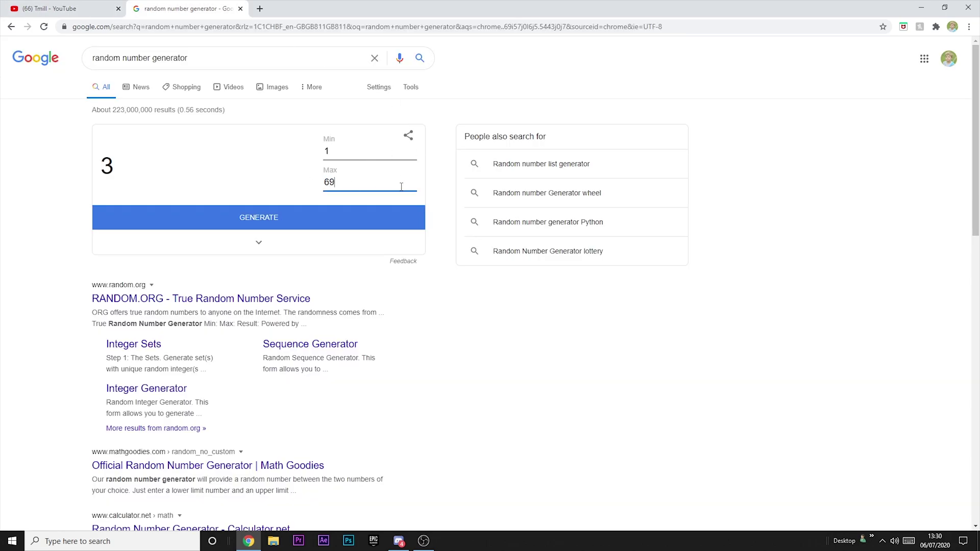
pyautogui.click(262, 220)
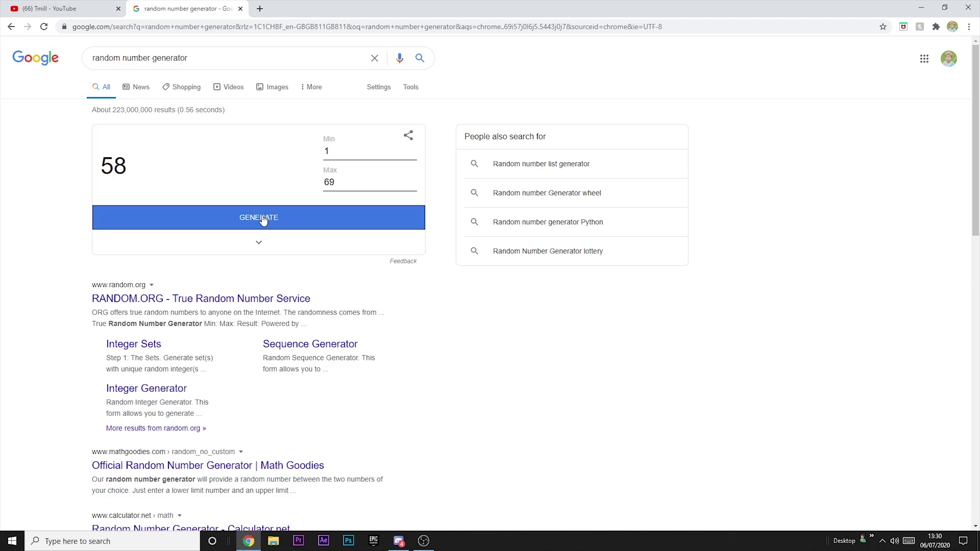
pyautogui.click(100, 6)
pyautogui.scroll(-1, 272, 248)
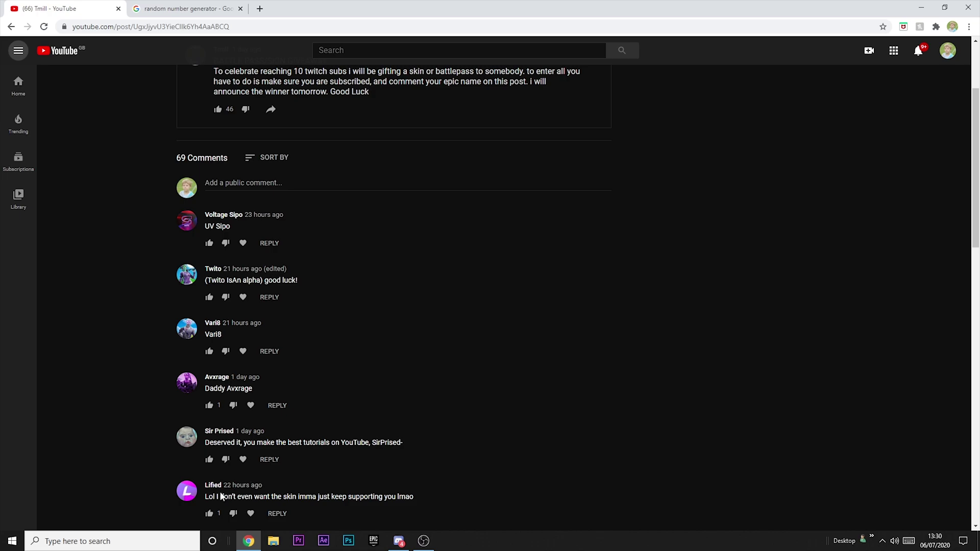
pyautogui.scroll(-1, 223, 429)
pyautogui.scroll(-1, 224, 325)
pyautogui.scroll(-1, 224, 359)
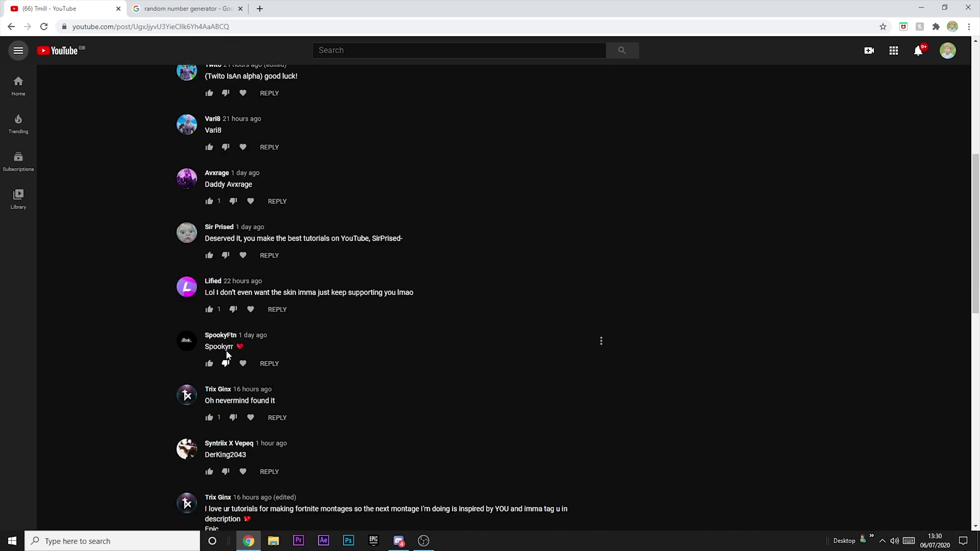
pyautogui.scroll(-2, 245, 460)
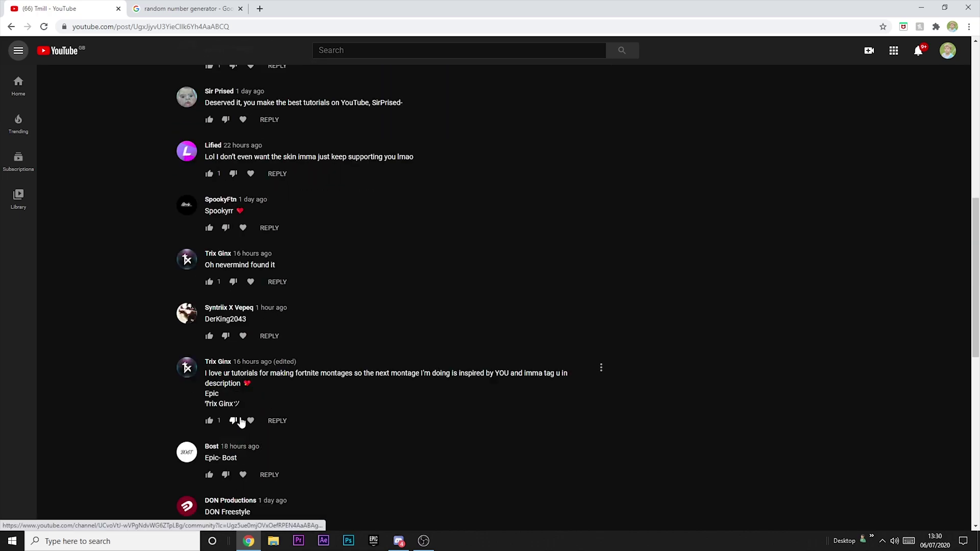
pyautogui.scroll(-1, 243, 360)
pyautogui.scroll(-1, 244, 264)
pyautogui.scroll(-1, 248, 228)
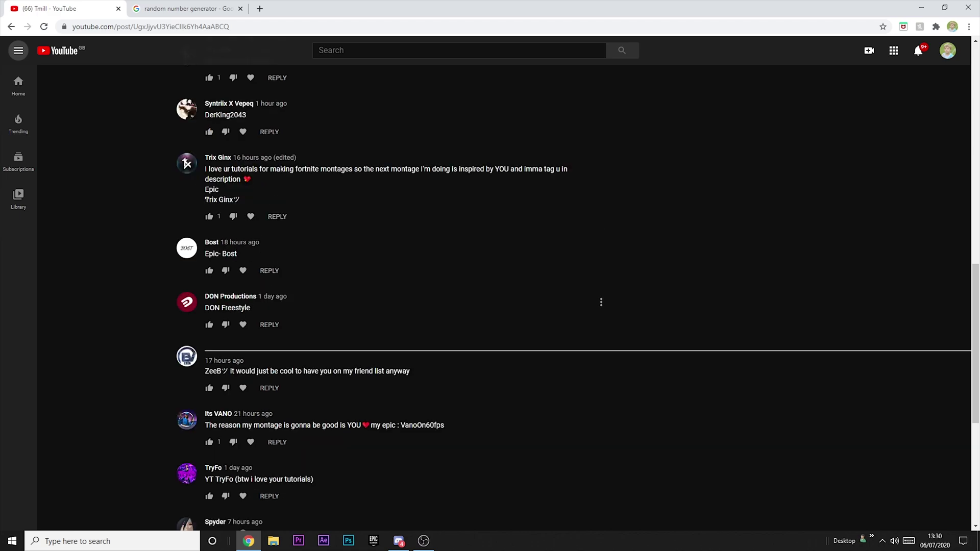
pyautogui.scroll(-2, 217, 524)
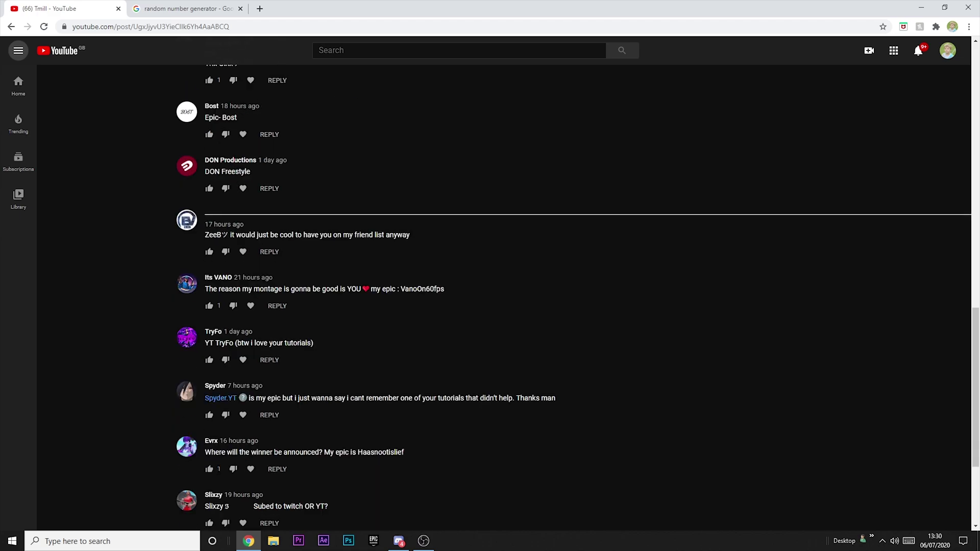
pyautogui.scroll(-1, 224, 380)
pyautogui.scroll(-1, 238, 306)
pyautogui.scroll(-1, 246, 260)
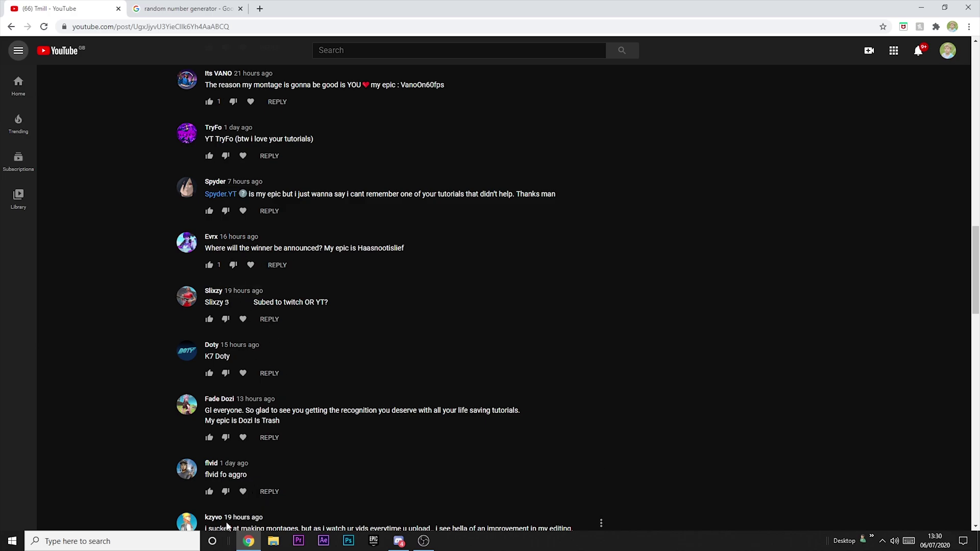
pyautogui.scroll(-1, 226, 512)
pyautogui.scroll(-2, 231, 451)
pyautogui.scroll(-1, 245, 360)
pyautogui.scroll(-1, 268, 276)
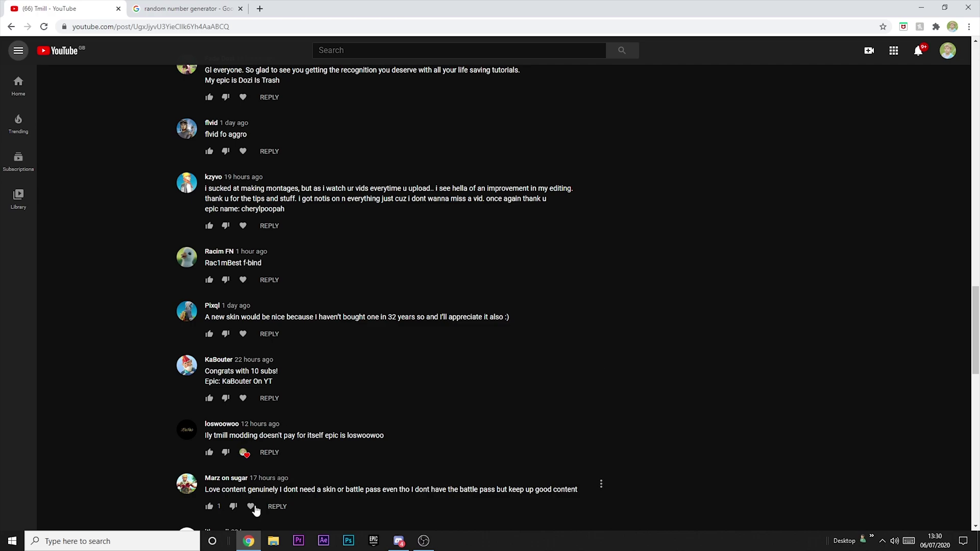
pyautogui.scroll(-1, 252, 475)
pyautogui.scroll(-1, 249, 406)
pyautogui.scroll(-1, 254, 340)
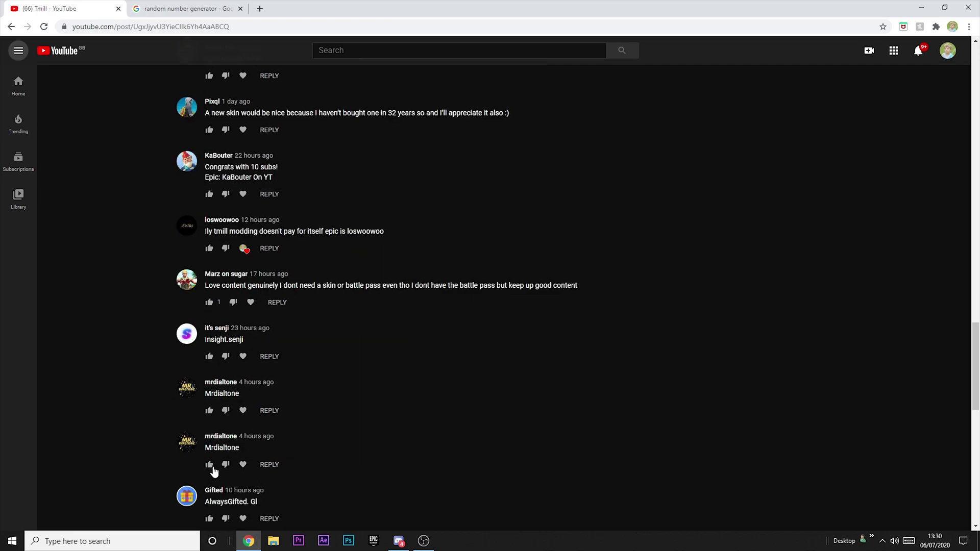
pyautogui.scroll(-1, 219, 455)
pyautogui.scroll(-1, 234, 409)
pyautogui.scroll(-1, 232, 345)
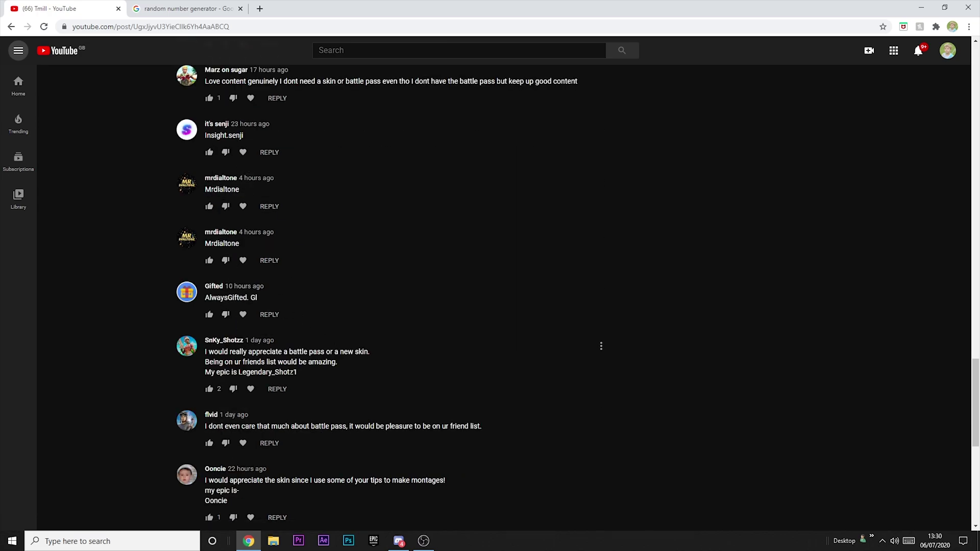
pyautogui.scroll(-1, 265, 420)
pyautogui.scroll(-1, 238, 322)
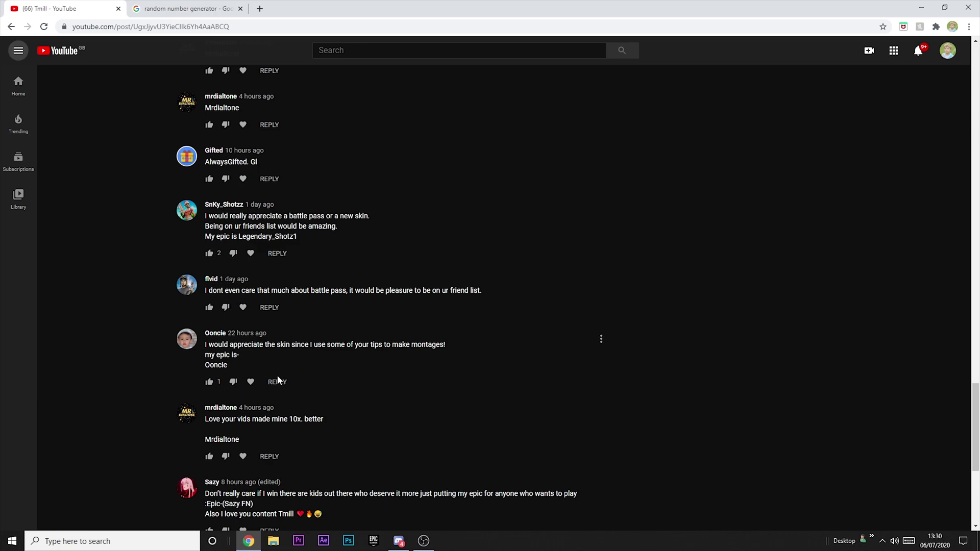
pyautogui.scroll(-1, 222, 486)
pyautogui.scroll(-1, 242, 464)
pyautogui.scroll(-1, 246, 406)
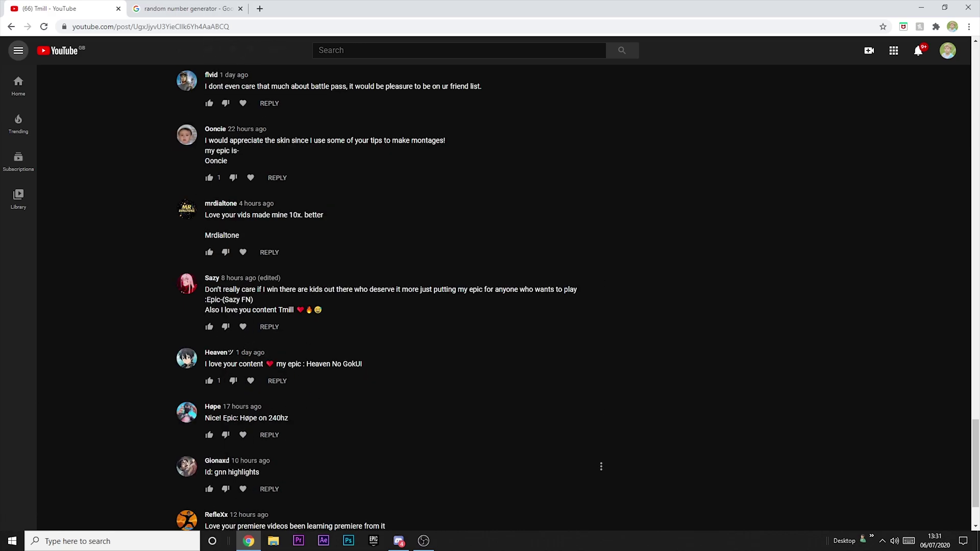
pyautogui.scroll(-1, 244, 429)
pyautogui.scroll(-1, 237, 360)
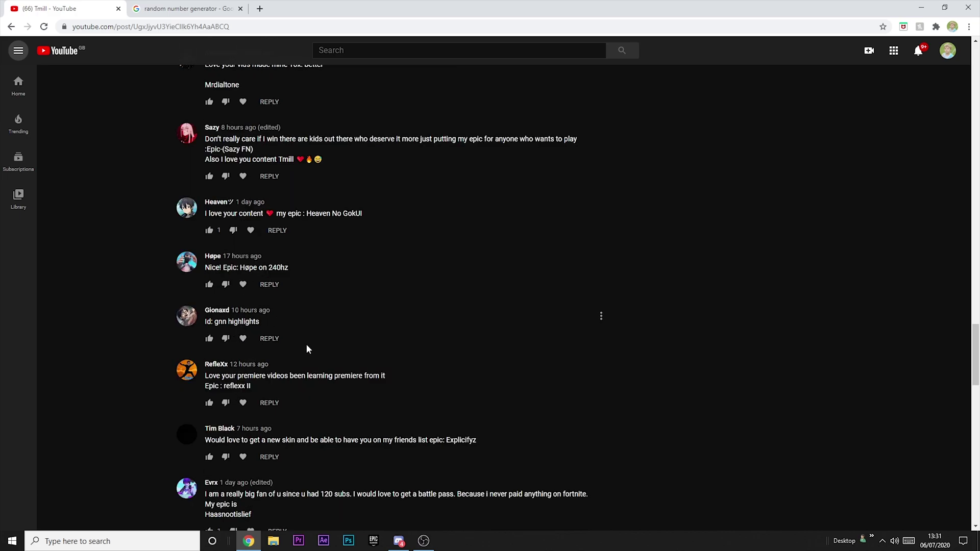
pyautogui.scroll(-1, 236, 416)
pyautogui.scroll(-2, 247, 355)
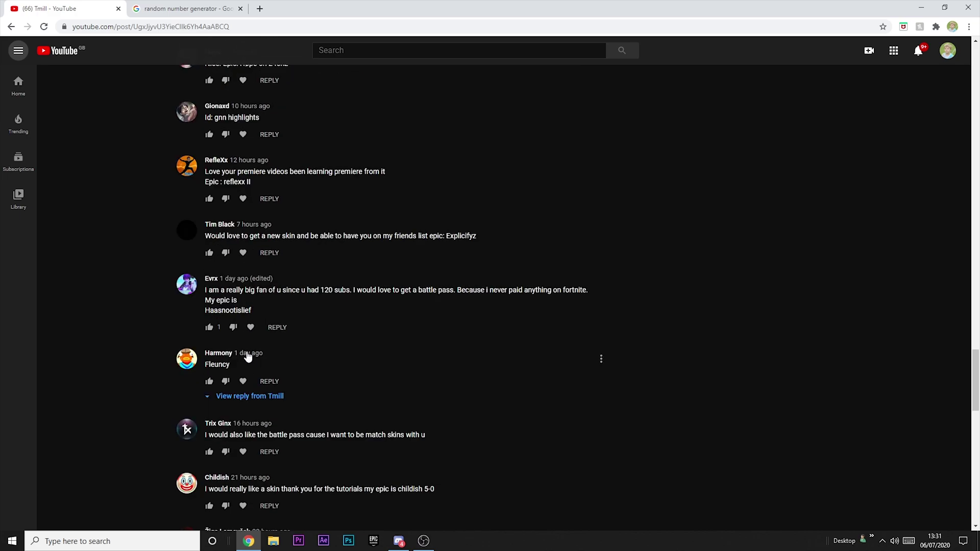
pyautogui.scroll(-2, 247, 414)
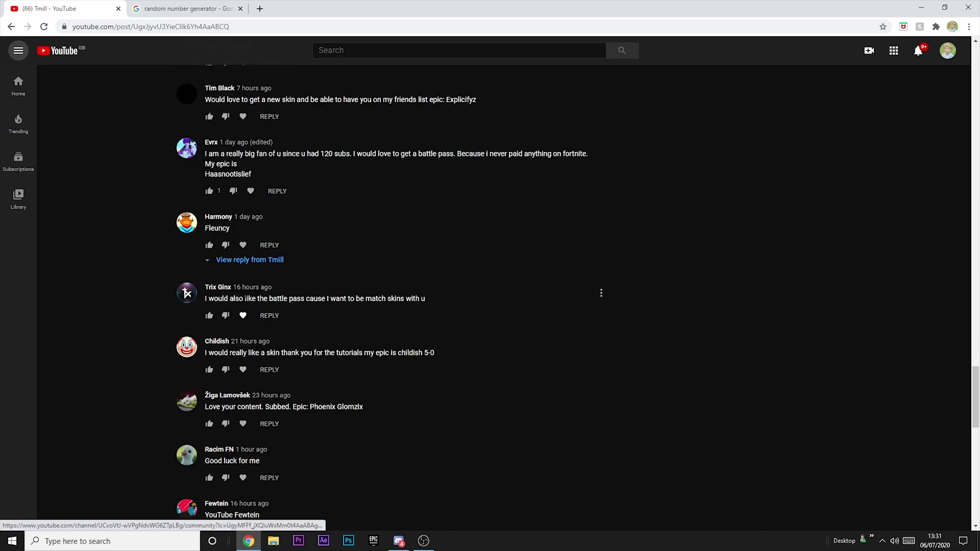
pyautogui.scroll(-1, 235, 458)
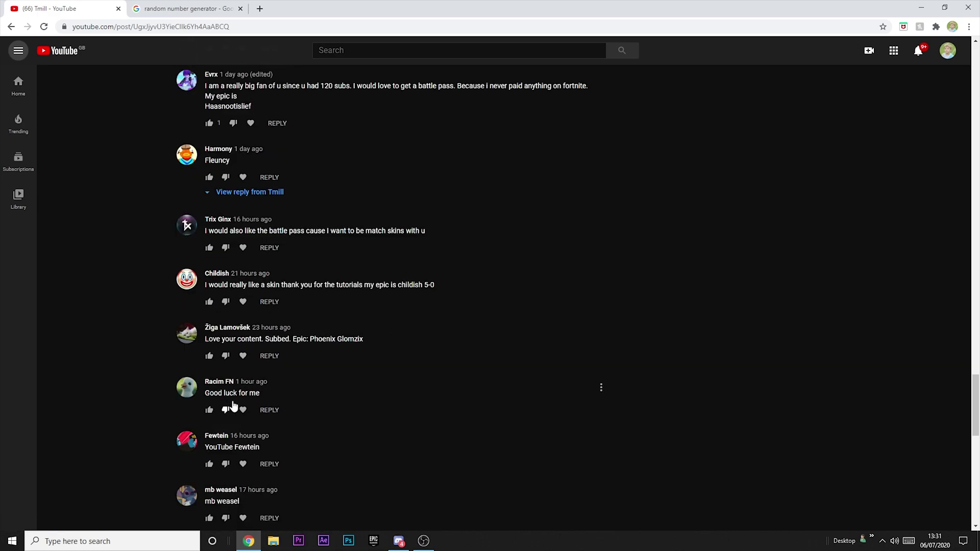
pyautogui.scroll(-1, 231, 399)
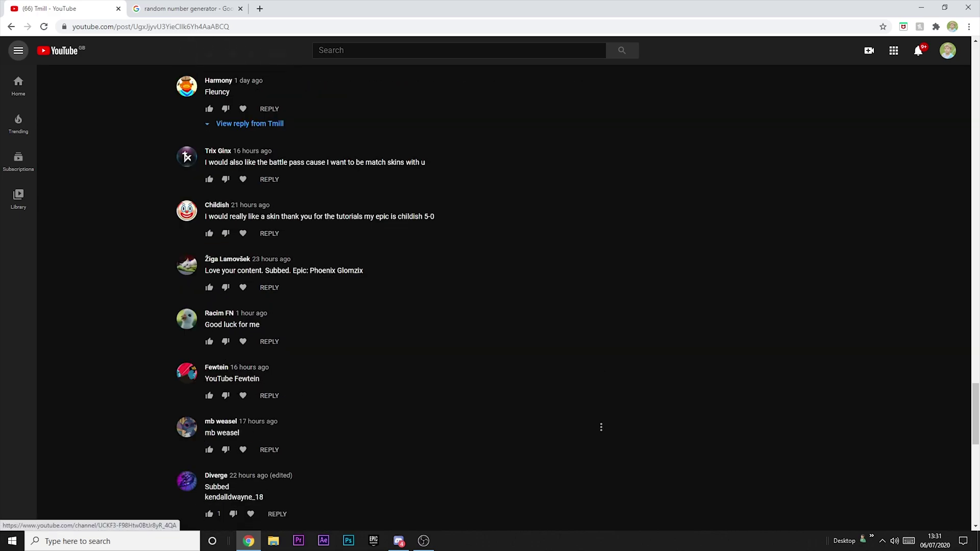
pyautogui.scroll(-1, 234, 468)
pyautogui.scroll(-2, 231, 428)
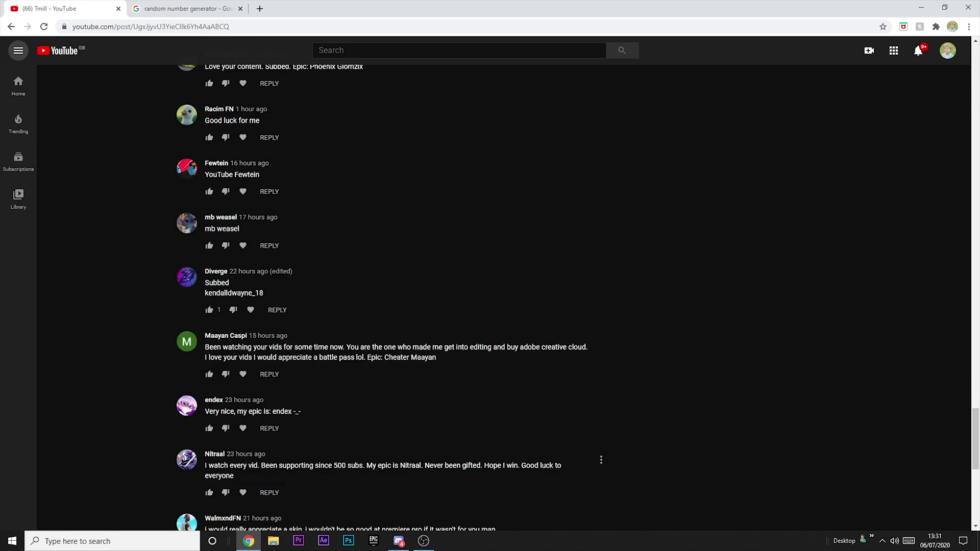
pyautogui.scroll(-2, 228, 443)
pyautogui.scroll(-1, 233, 345)
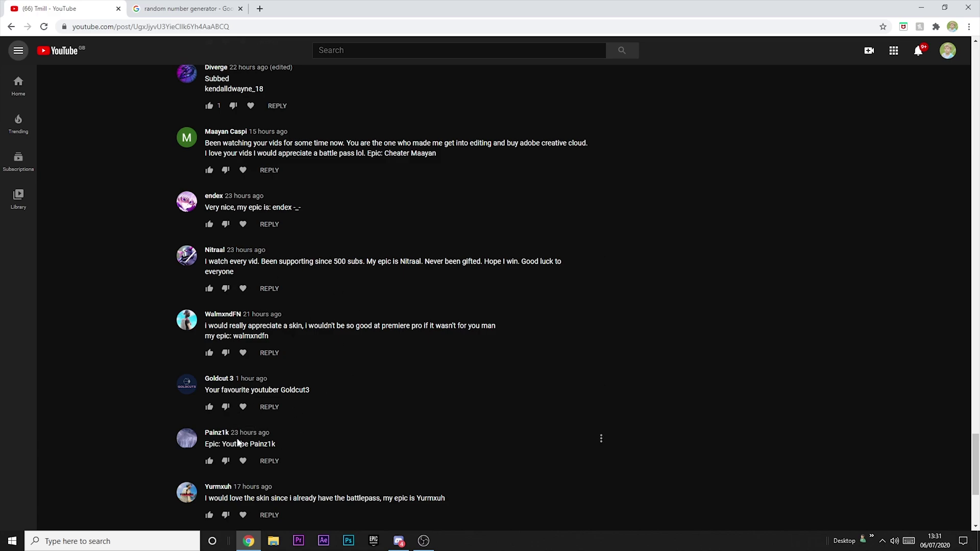
pyautogui.scroll(-1, 268, 483)
pyautogui.scroll(-1, 241, 385)
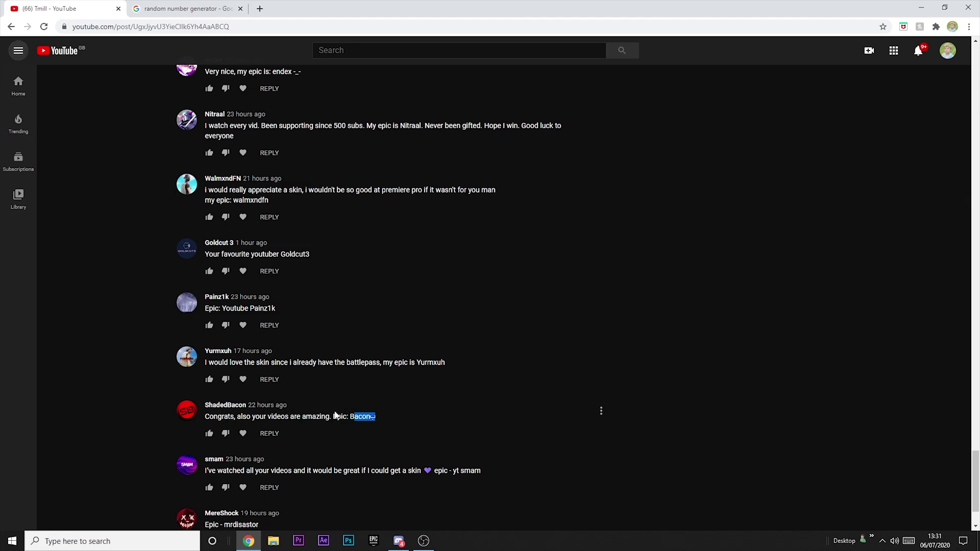
# - Copy the winner's Epic display name, send a Fortnite friend request, and return to the lobby
pyautogui.moveTo(329, 416); pyautogui.dragTo(187, 412)
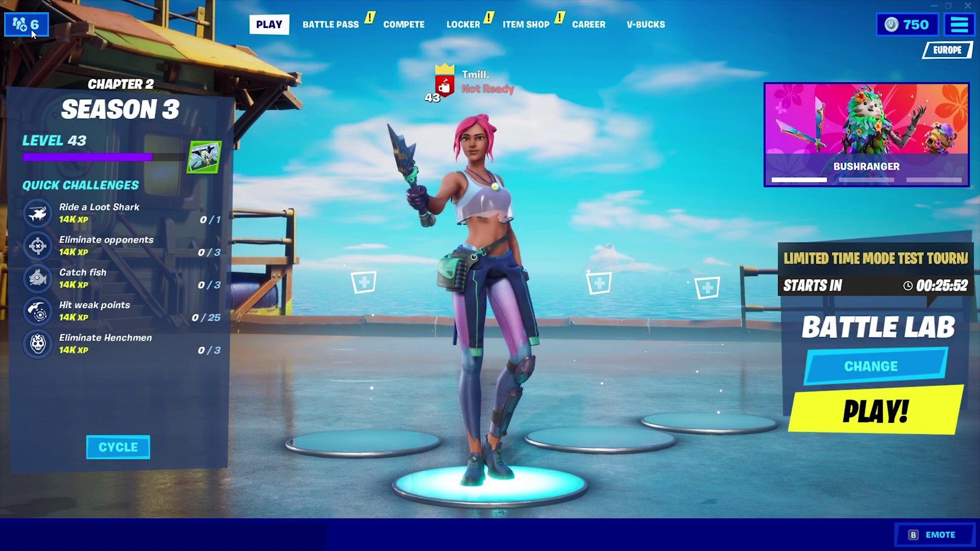
pyautogui.click(30, 28)
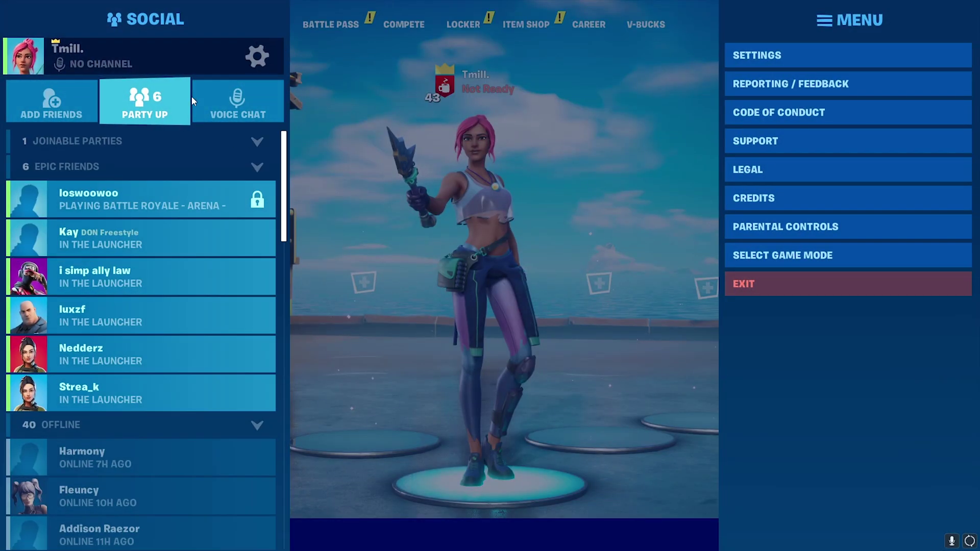
pyautogui.click(65, 98)
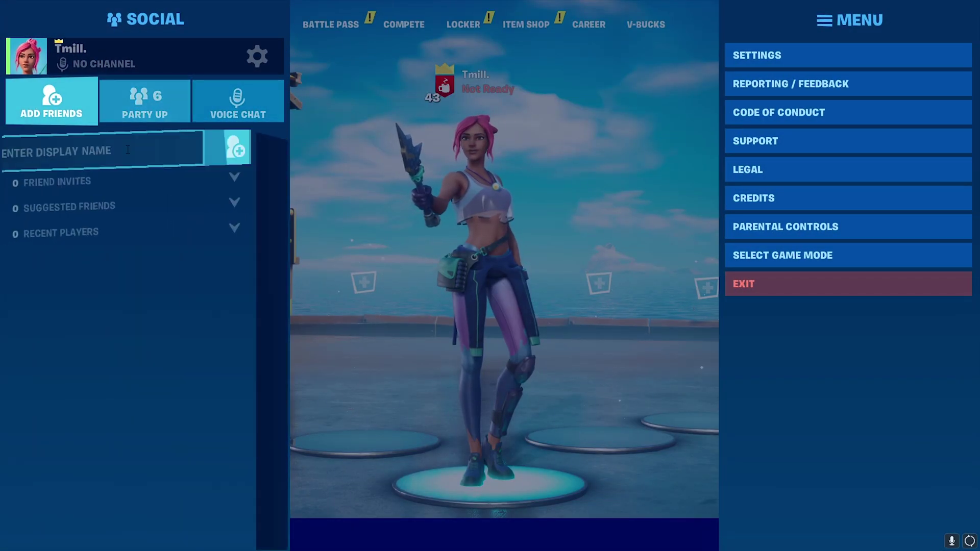
pyautogui.click(192, 163)
pyautogui.hotkey('ctrl', 'v')
pyautogui.click(267, 158)
pyautogui.press('Escape')
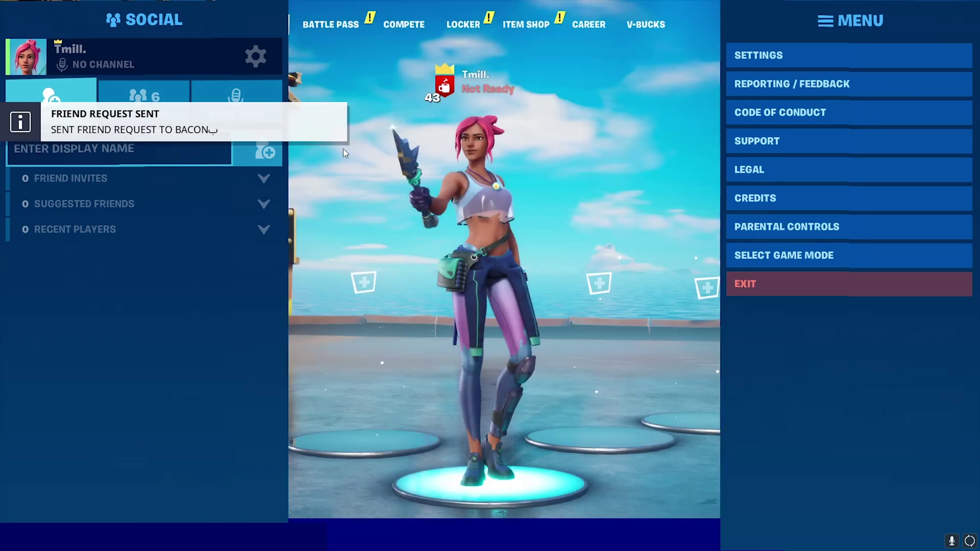